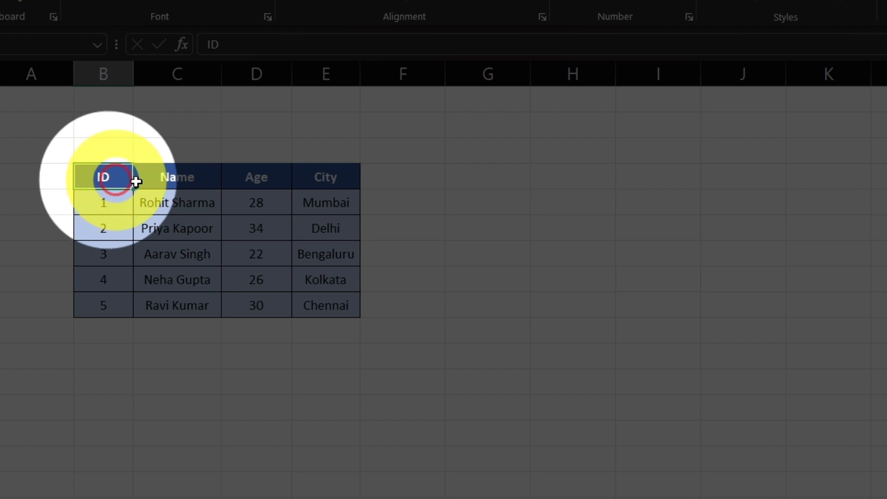
Examine the ID, Name, Age and City headers of the source table and how its records line up across the columns
left_click(176, 180)
left_click(248, 192)
left_click(322, 181)
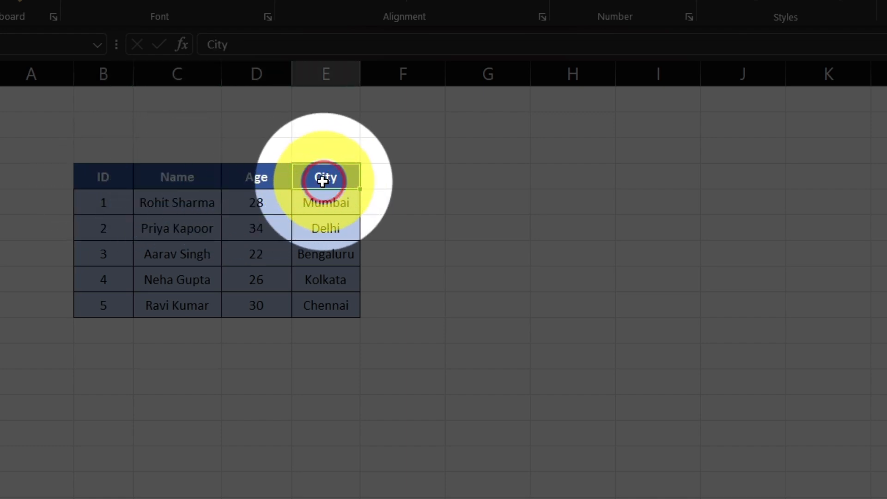
left_click(108, 209)
left_click(172, 202)
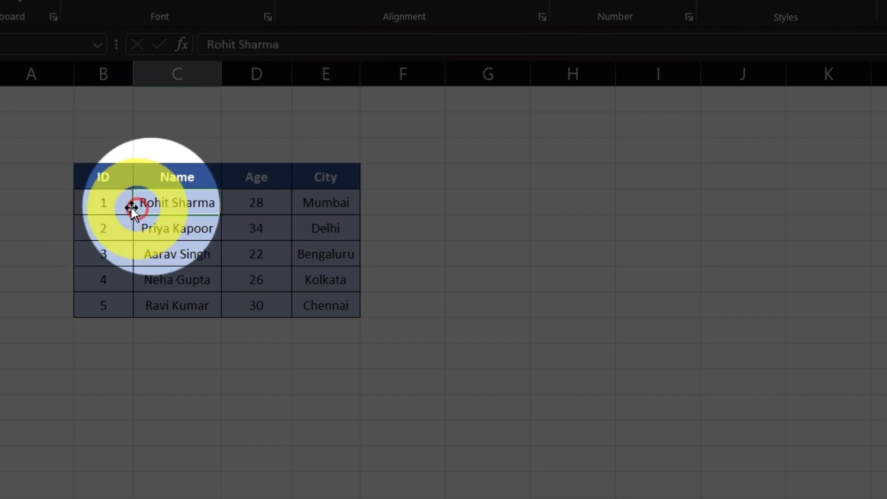
left_click(109, 206)
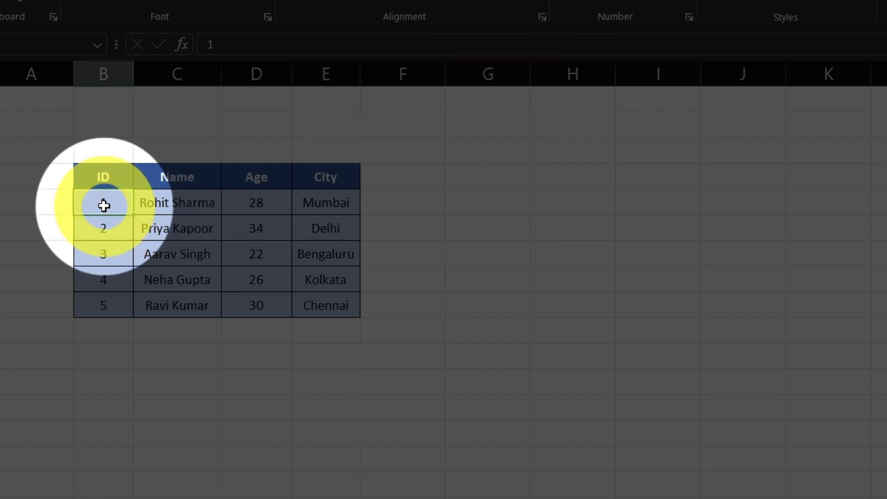
left_click(162, 201)
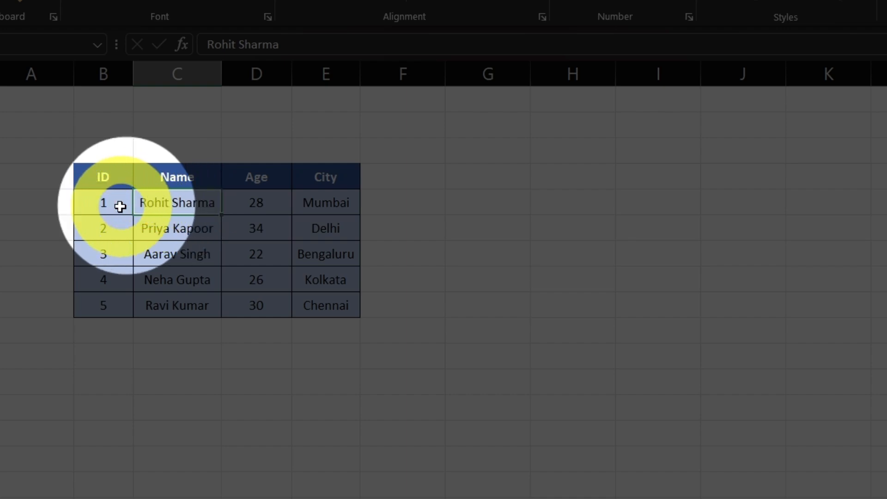
left_click(106, 232)
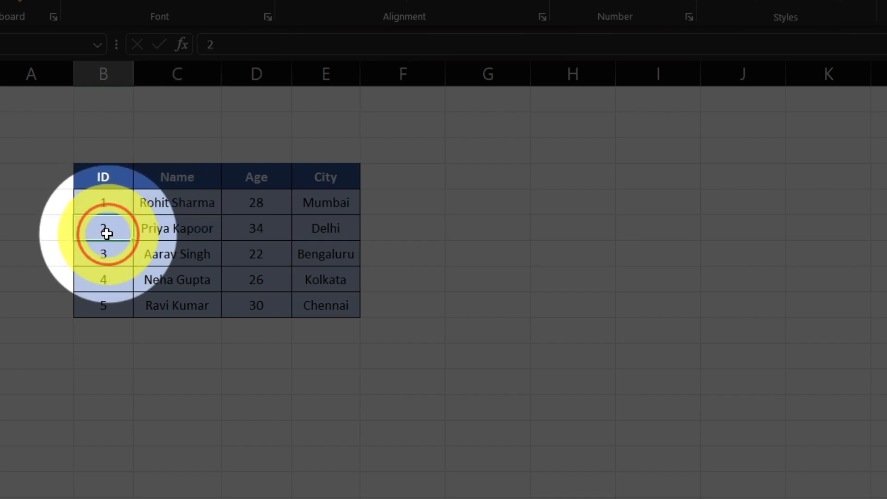
left_click(271, 230)
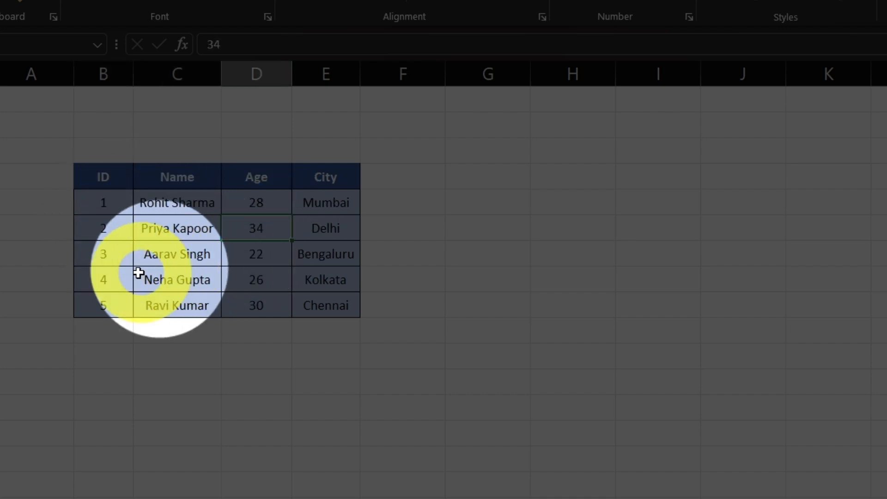
left_click(101, 308)
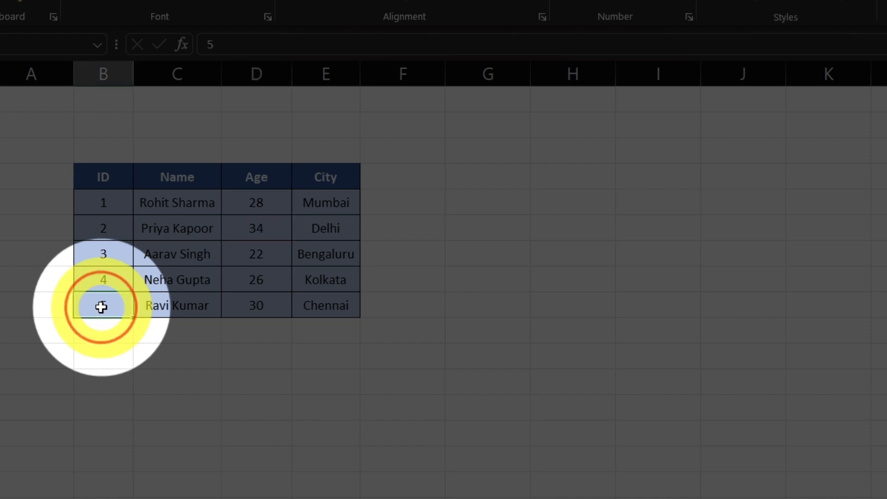
left_click(328, 306)
left_click(184, 206)
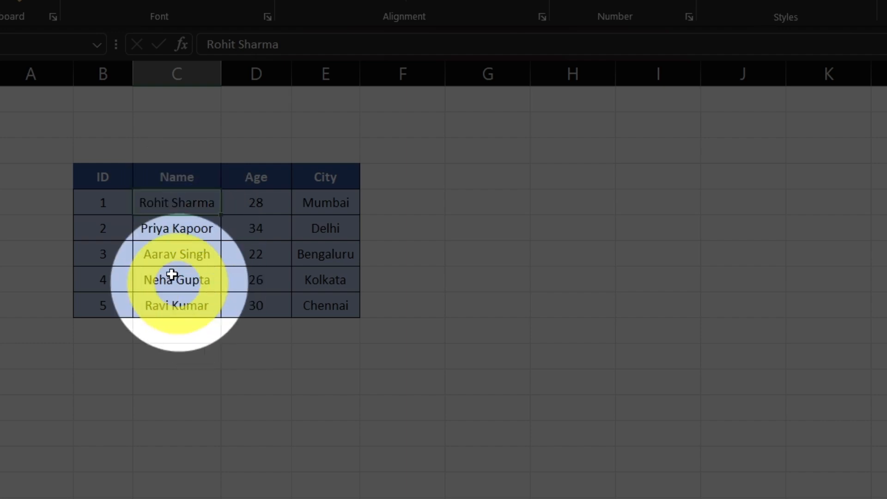
left_click(176, 254)
left_click(333, 250)
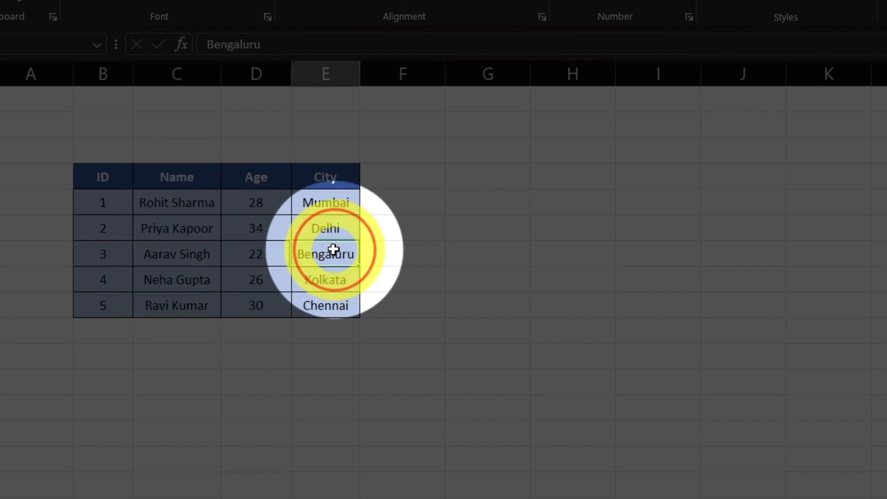
left_click(174, 282)
left_click(249, 250)
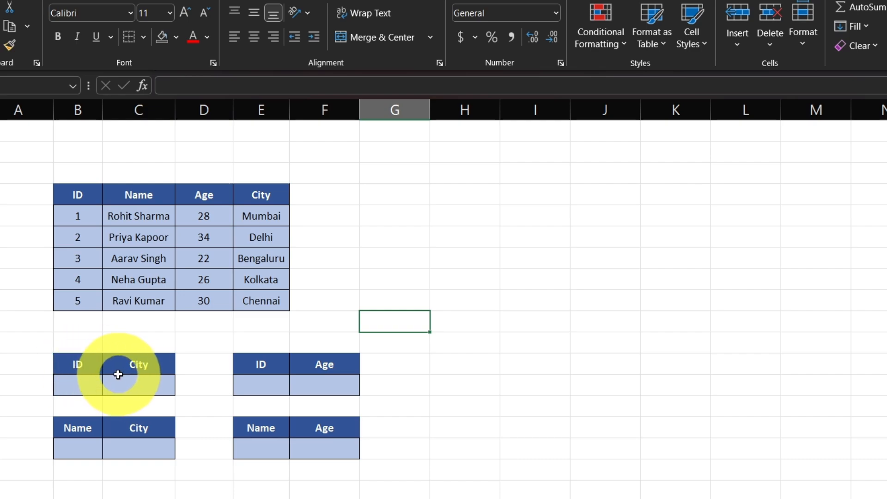
Examine the four empty lookup tables below the data: ID to City, ID to Age, Name to City and Name to Age
left_click(79, 385)
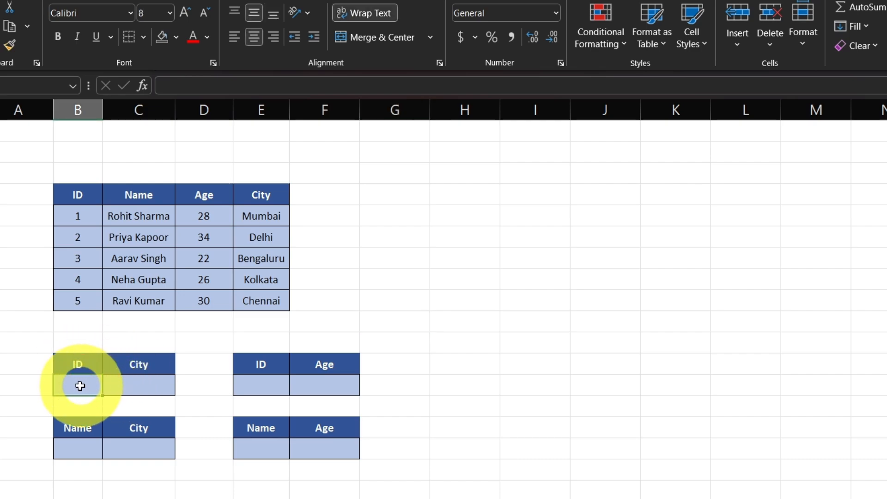
left_click(131, 386)
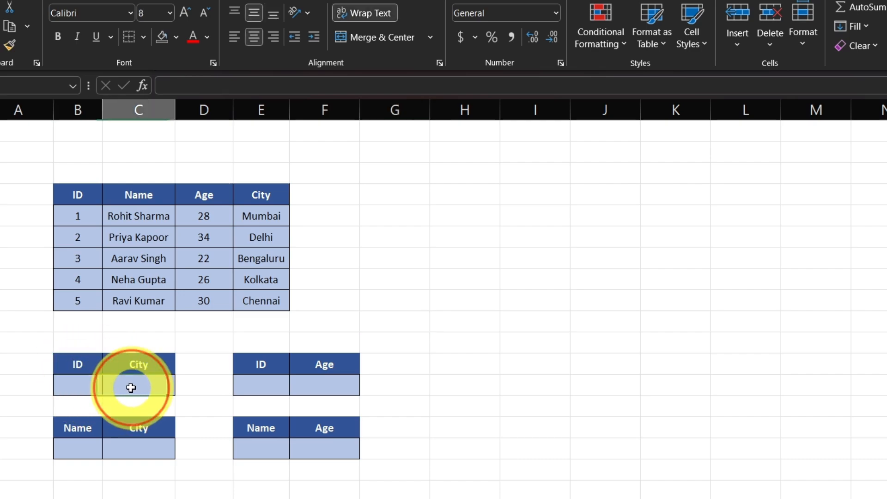
left_click(253, 384)
left_click(323, 383)
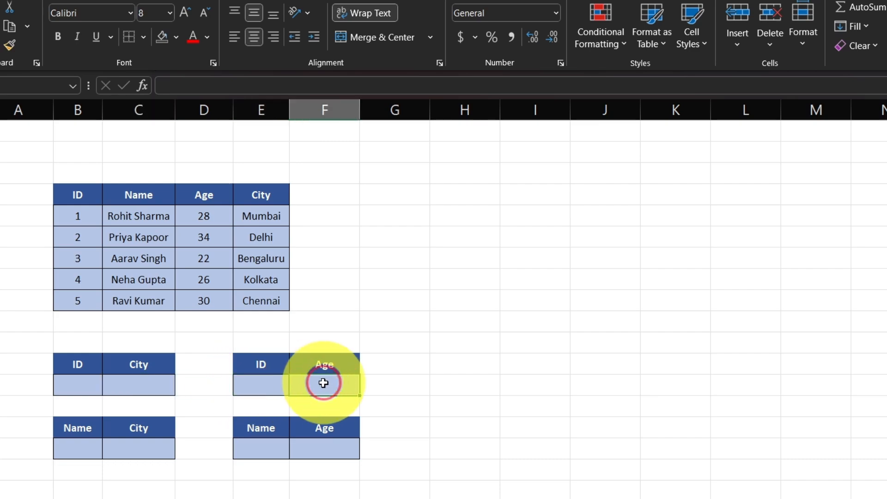
left_click(86, 448)
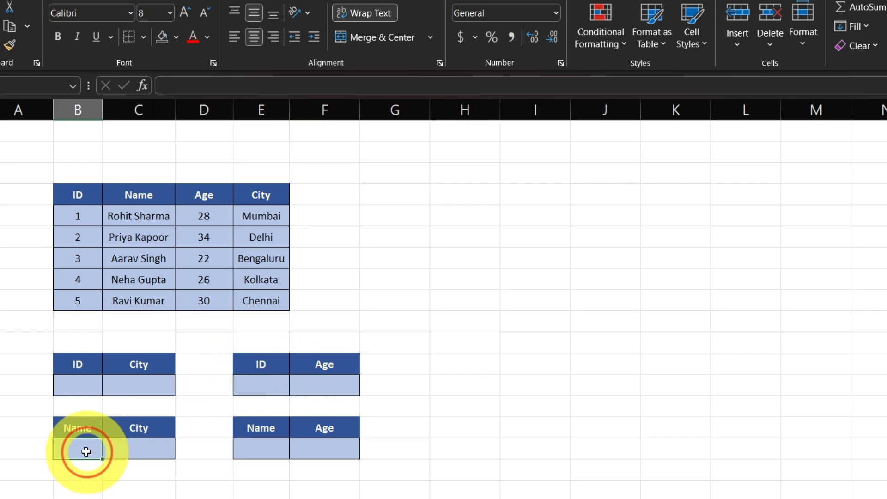
left_click(150, 446)
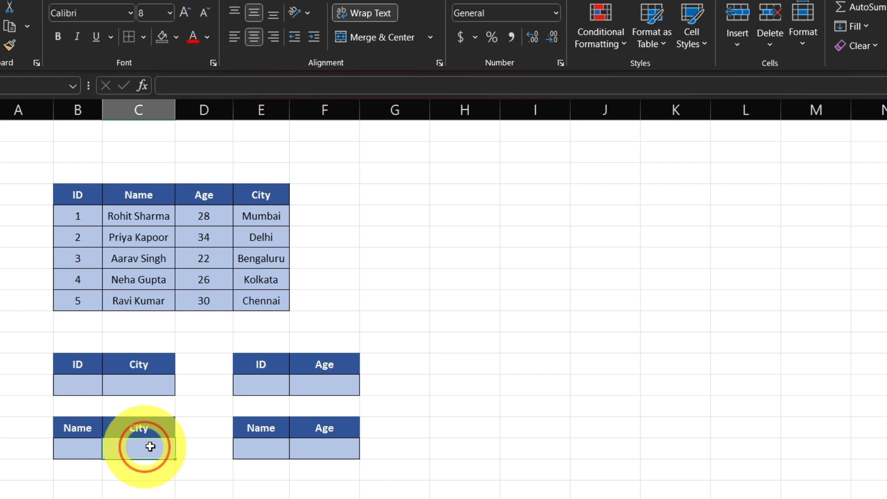
left_click(250, 447)
left_click(341, 450)
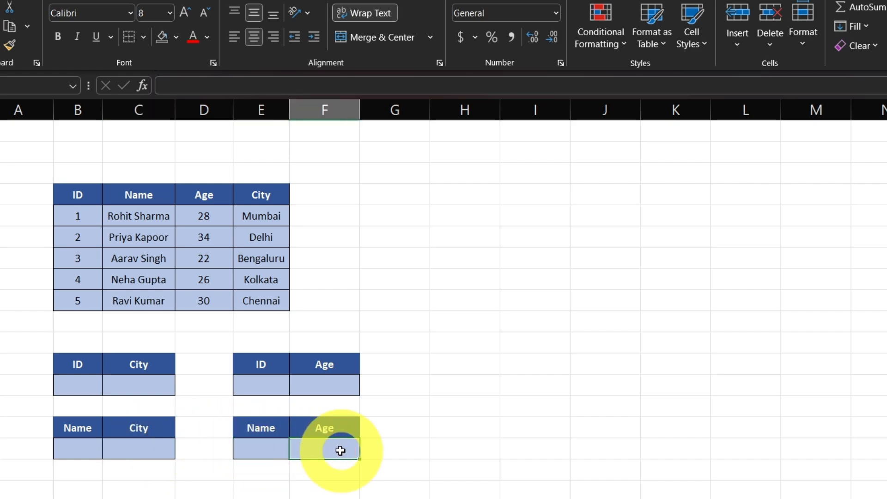
scroll(340, 450, "up", 1)
left_click(701, 383)
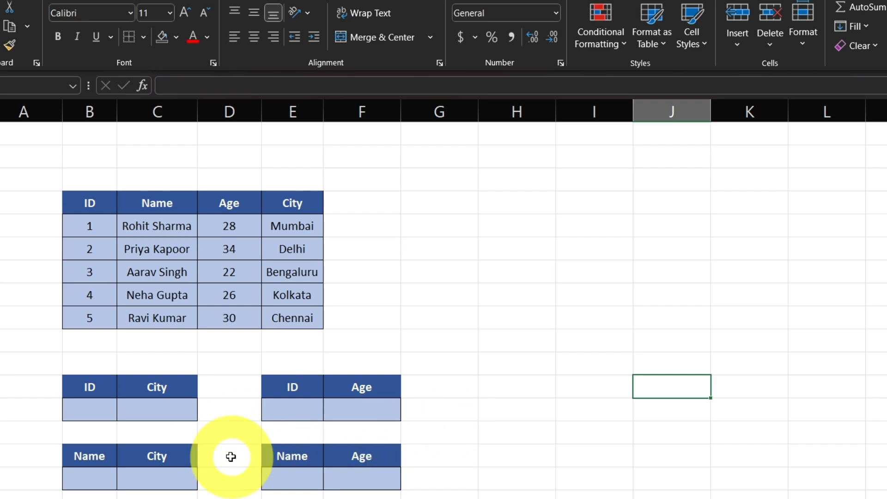
Enter =VLOOKUP(B13,B4:E9,4,0) in the City cell C13 of the ID-to-City table
left_click(160, 414)
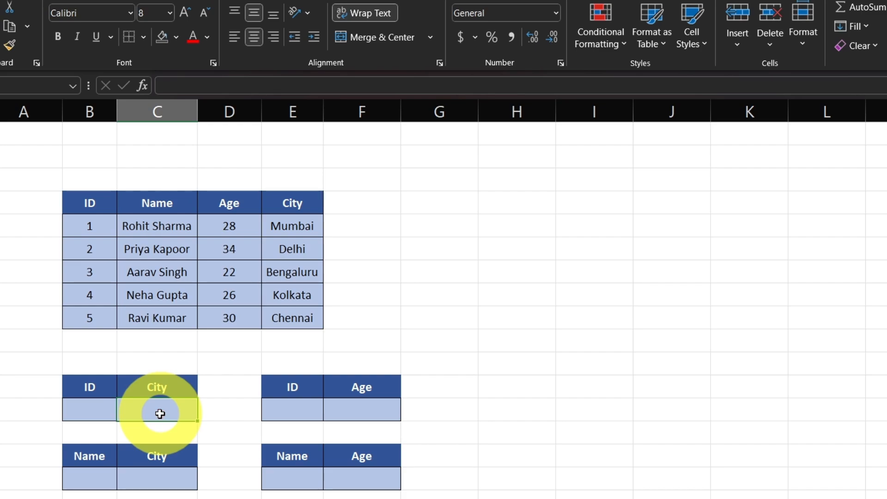
type("=vl")
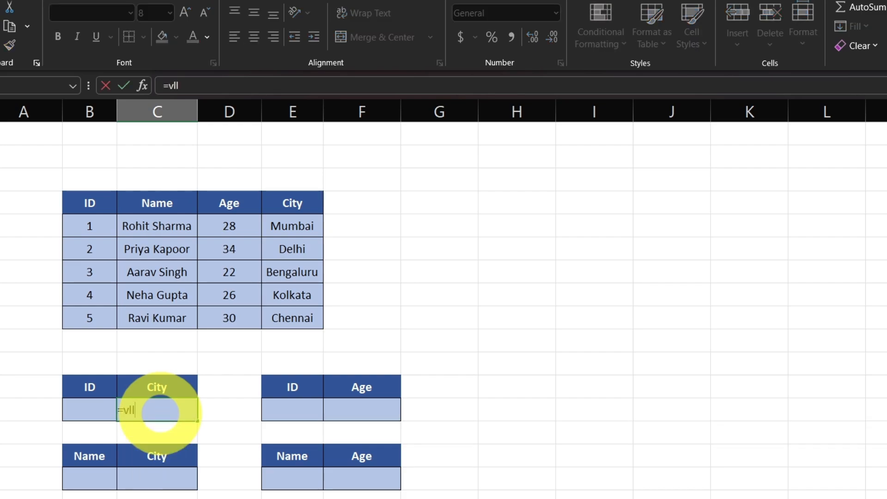
key("Tab")
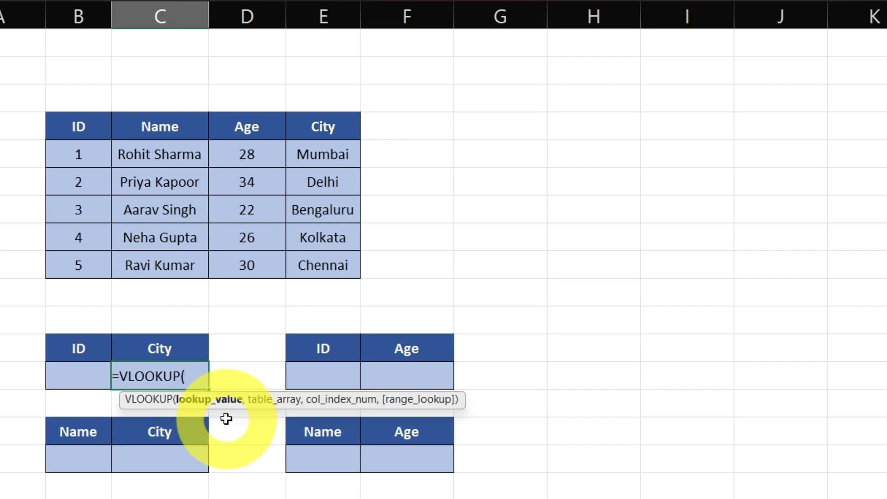
left_click(75, 377)
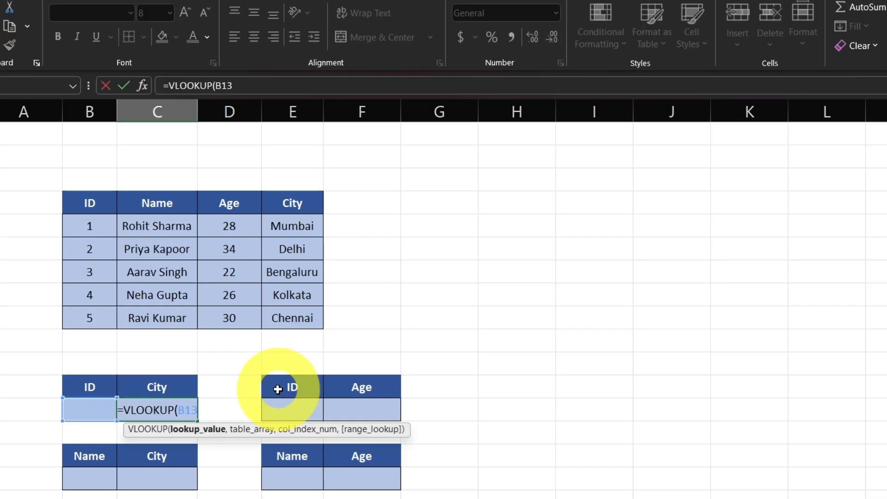
type(",")
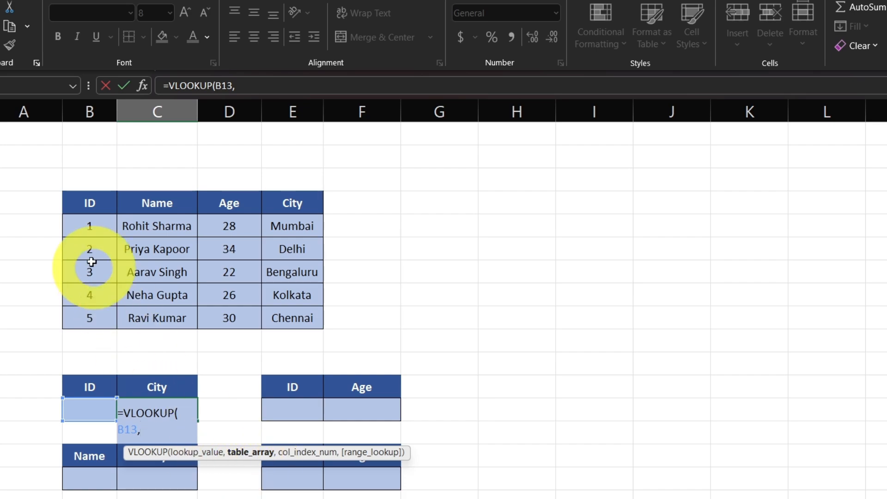
left_click_drag(89, 202, 285, 318)
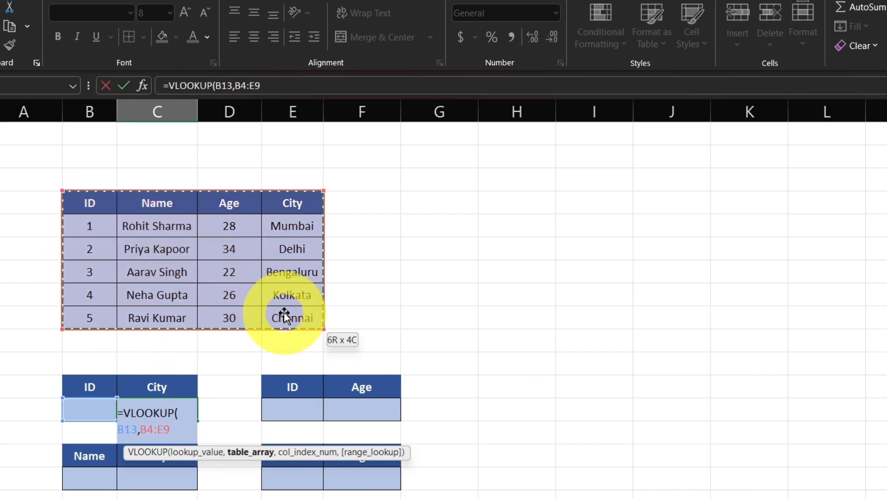
type(",")
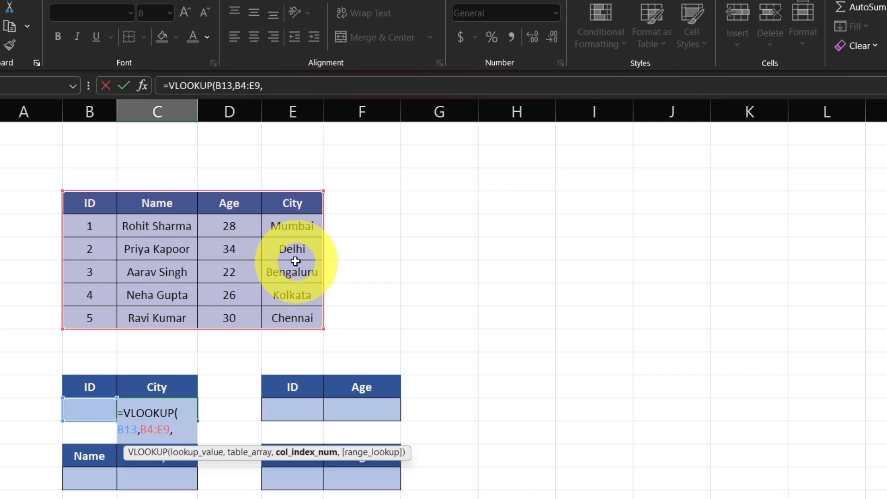
type("4")
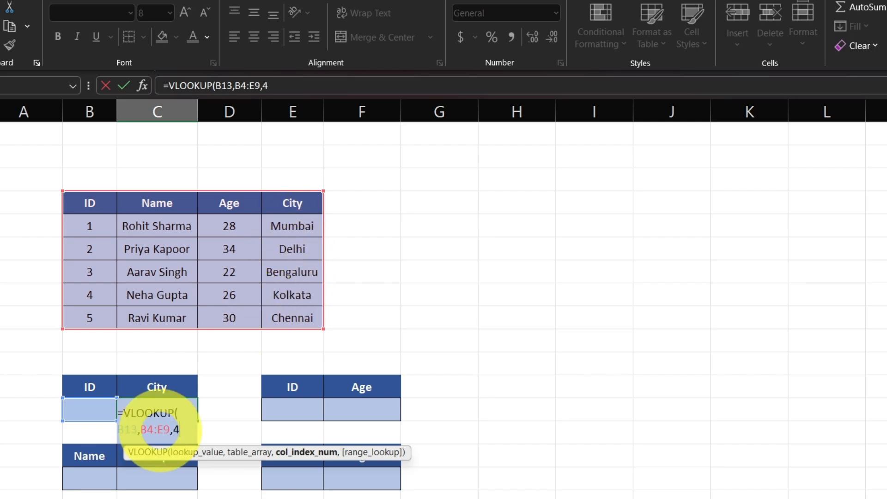
type(",")
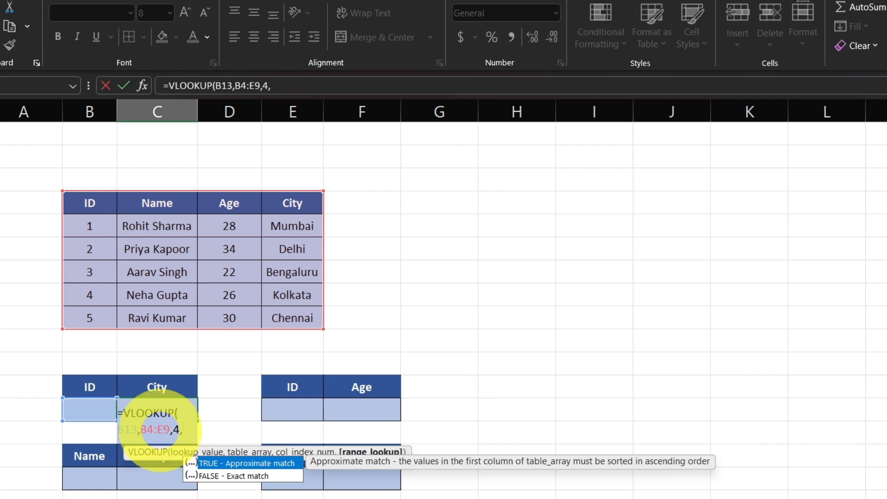
type("0)")
key("Return")
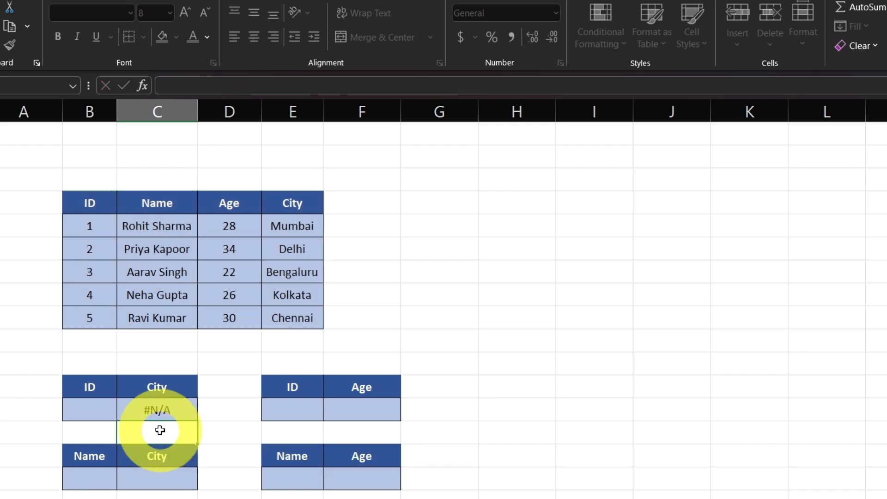
Set the lookup ID in B13 to 2 and check the returned city against that ID's row in the source table
left_click(88, 412)
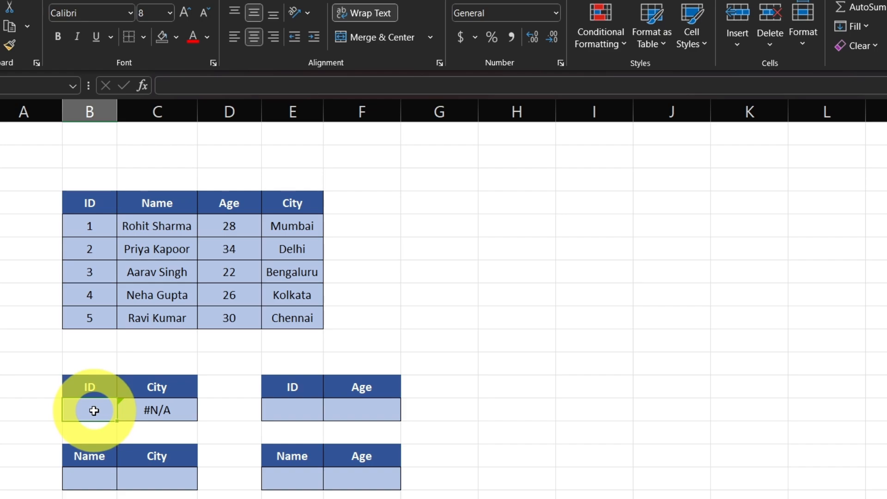
type("2")
key("Return")
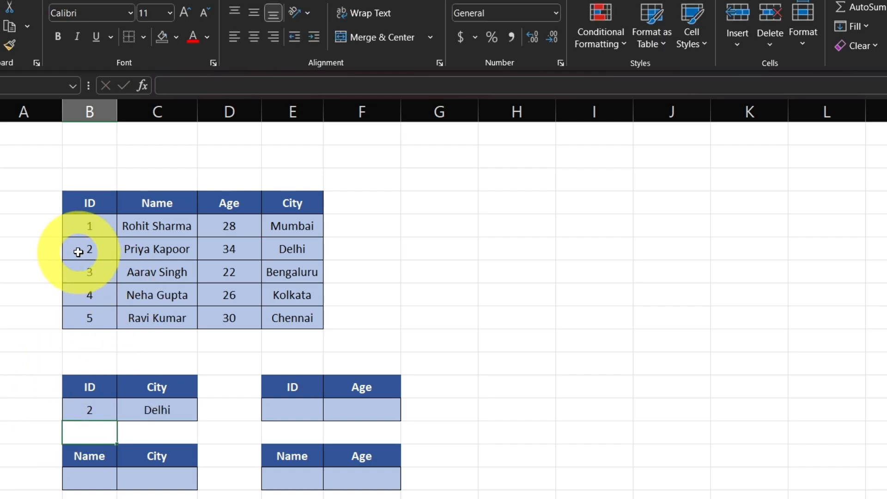
left_click_drag(78, 252, 281, 250)
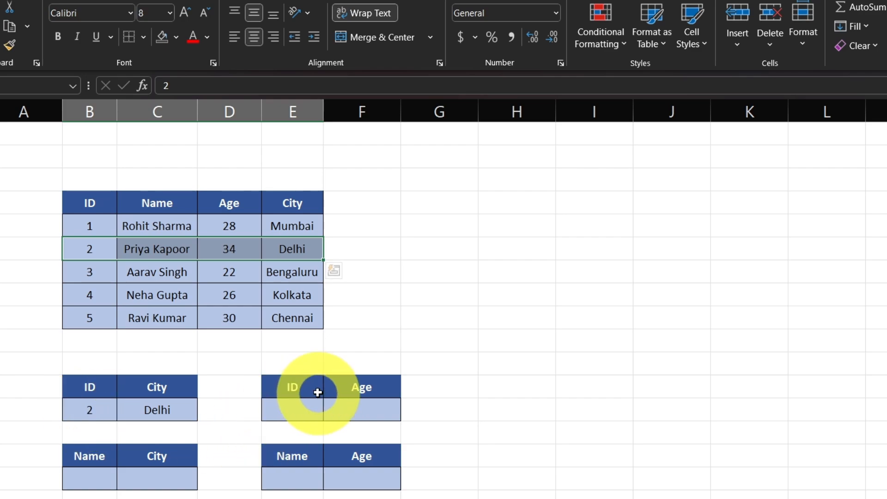
Enter =VLOOKUP(E13,B4:E9,3,0) in the Age cell F13 of the ID-to-Age table
left_click(298, 412)
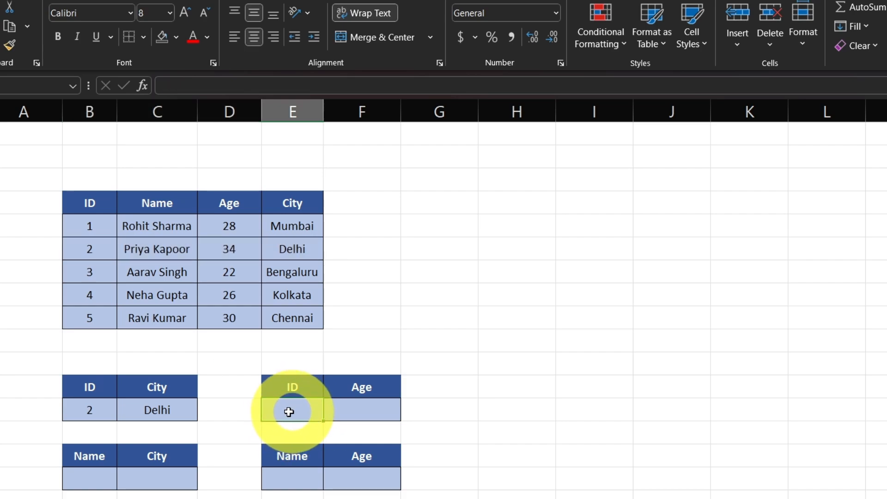
left_click(362, 410)
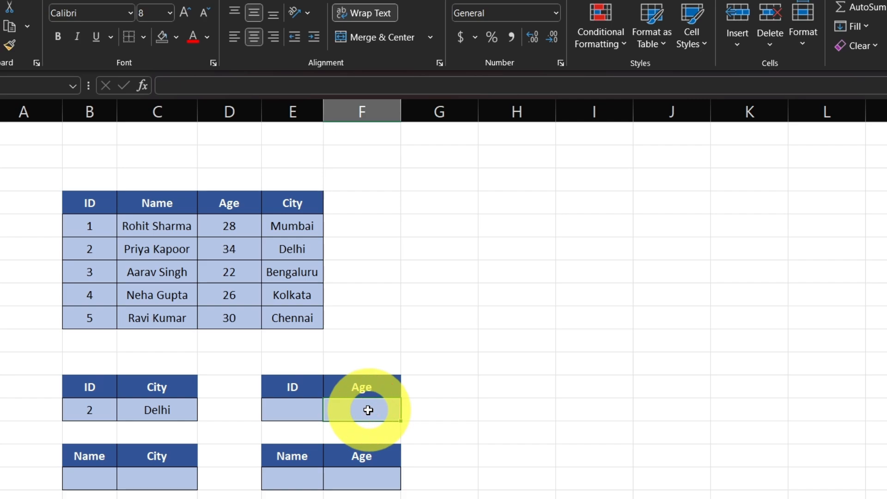
type("=")
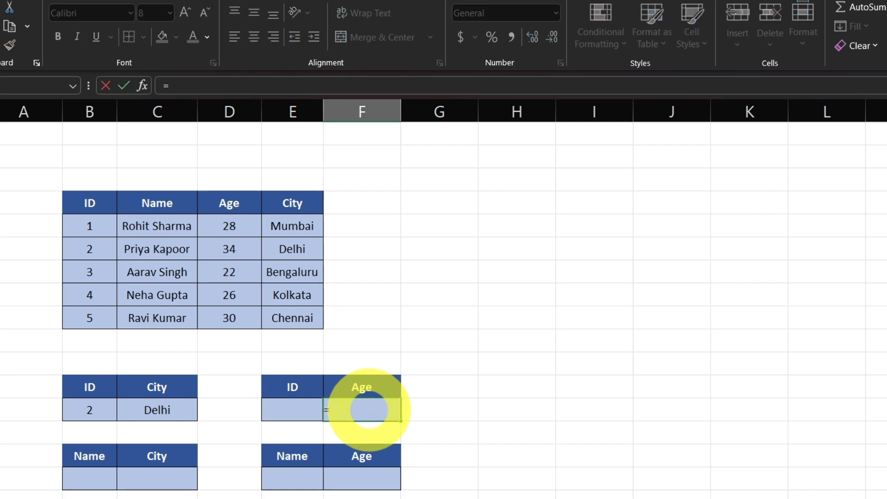
type("vl")
key("Tab")
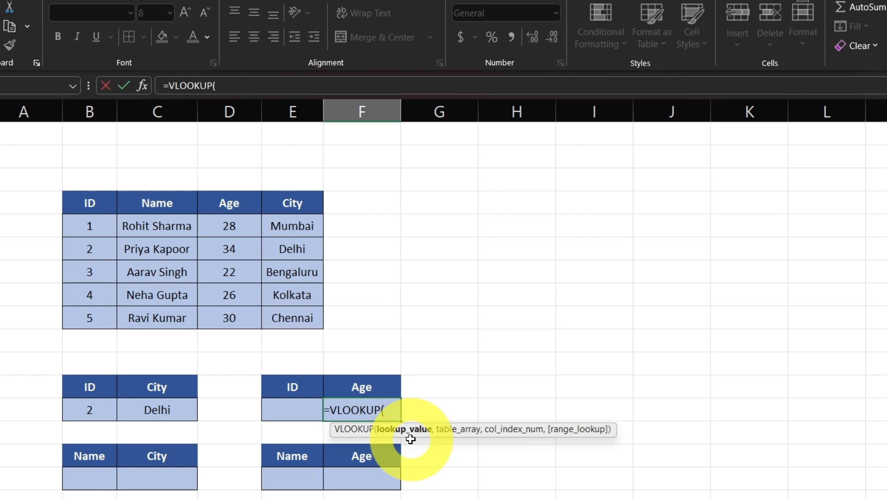
left_click(292, 409)
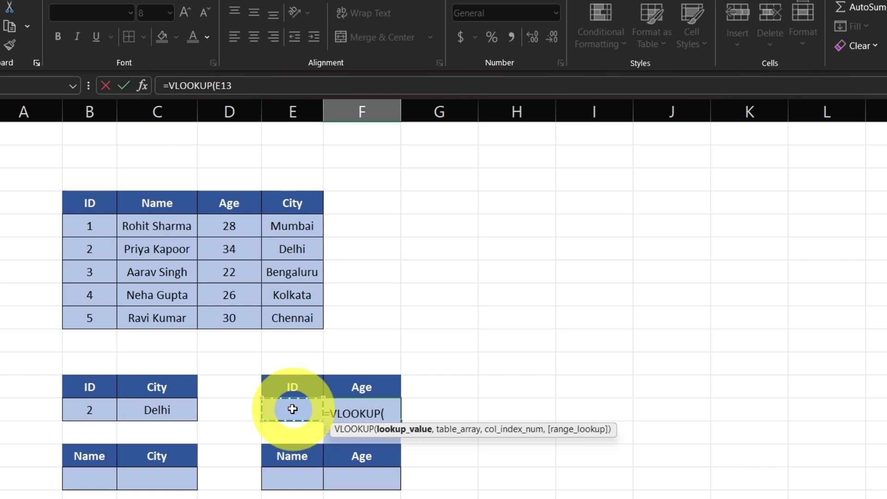
type(",")
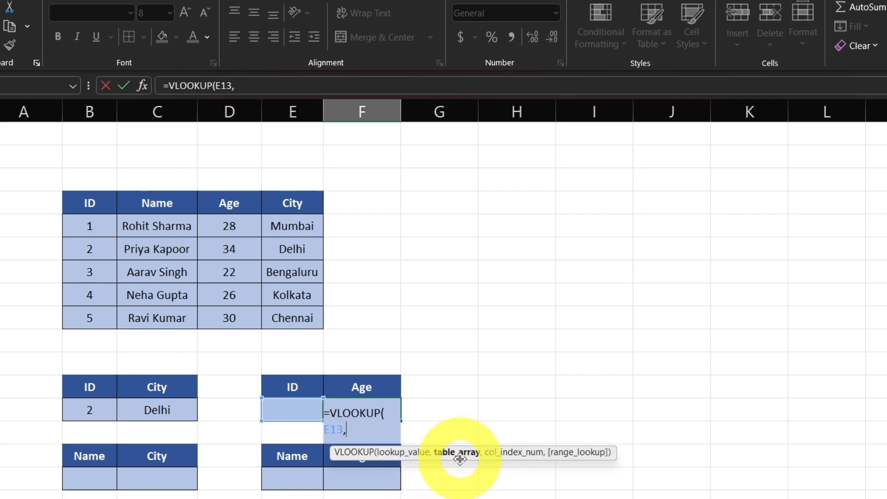
left_click_drag(85, 202, 273, 318)
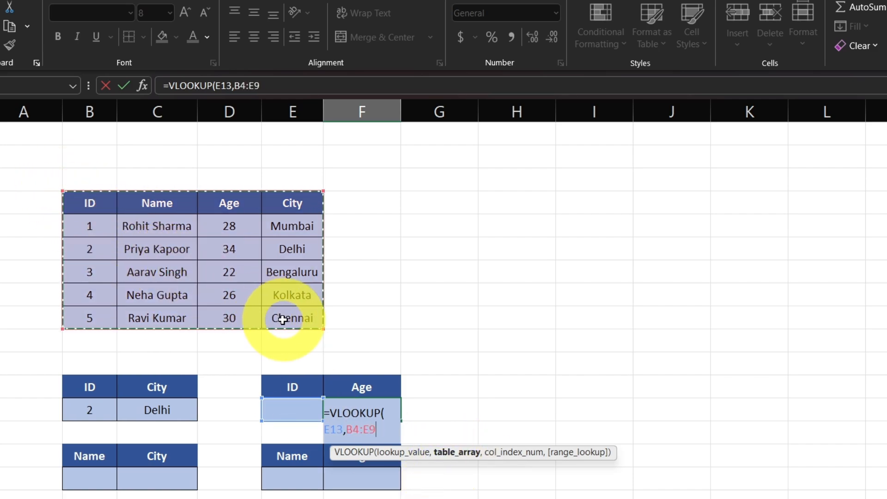
type(",3")
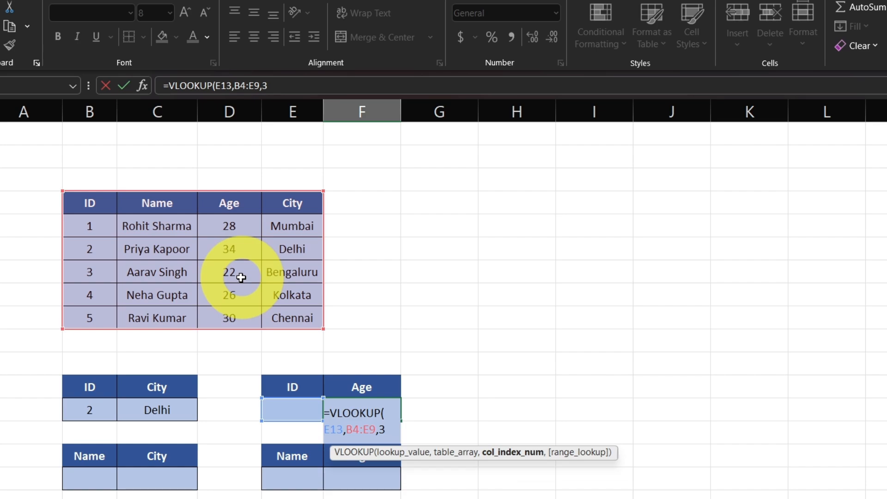
type(",")
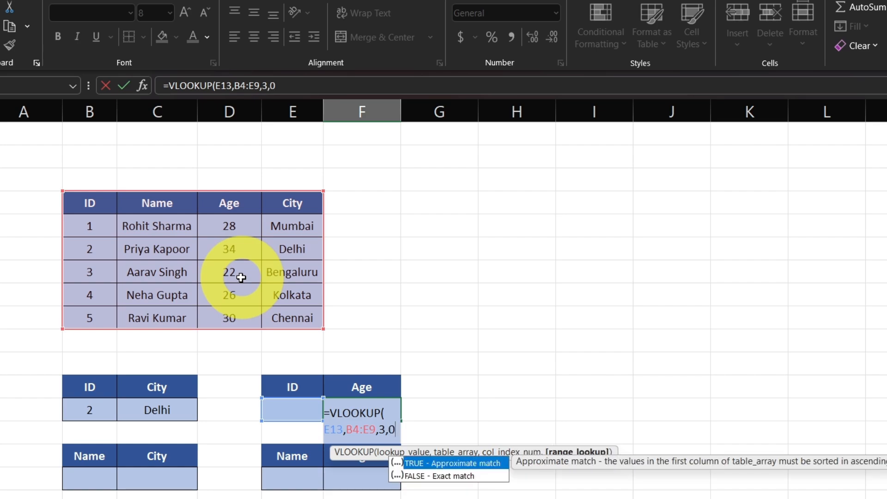
type("0)")
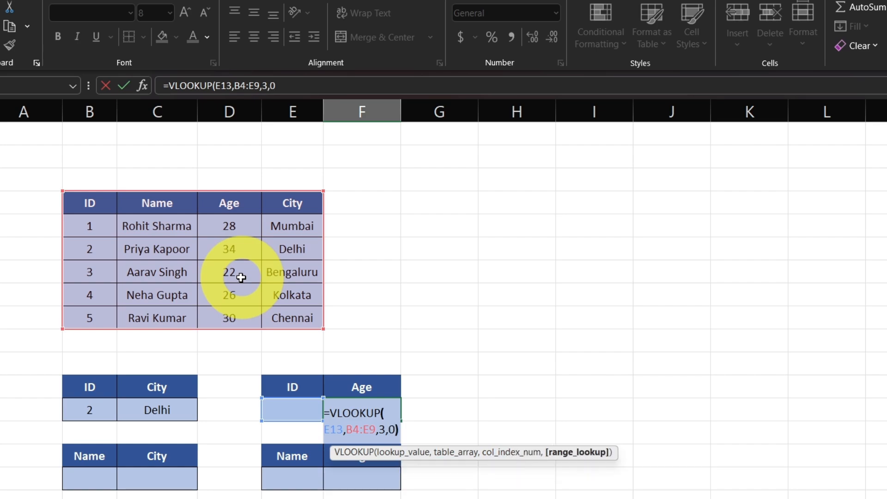
key("Return")
Set the lookup ID in E13 to 1 and check the returned age against that ID's row in the source table
left_click(293, 406)
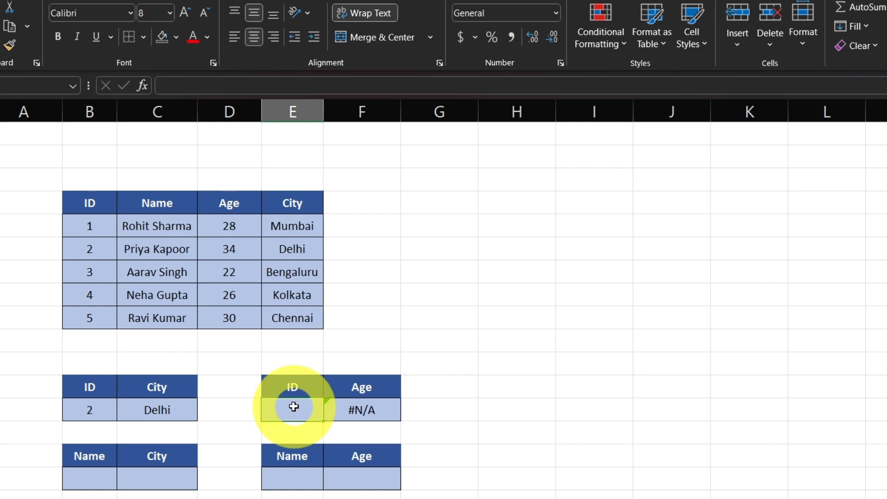
type("1")
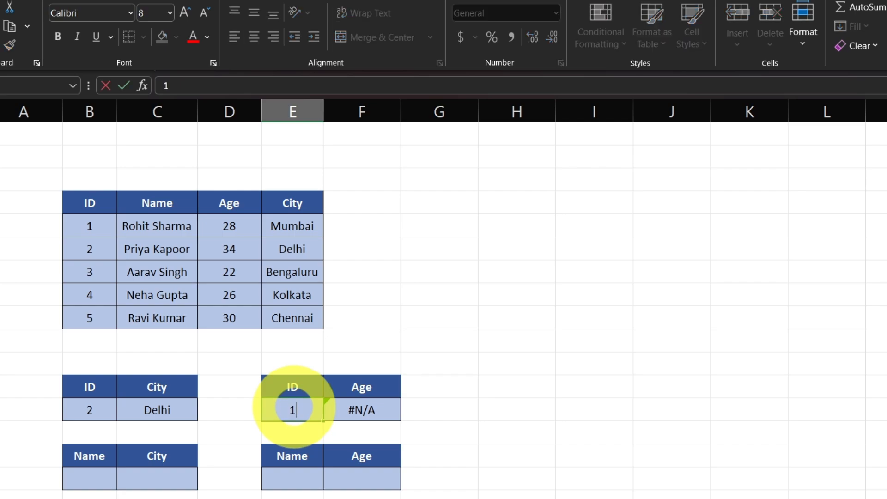
key("Return")
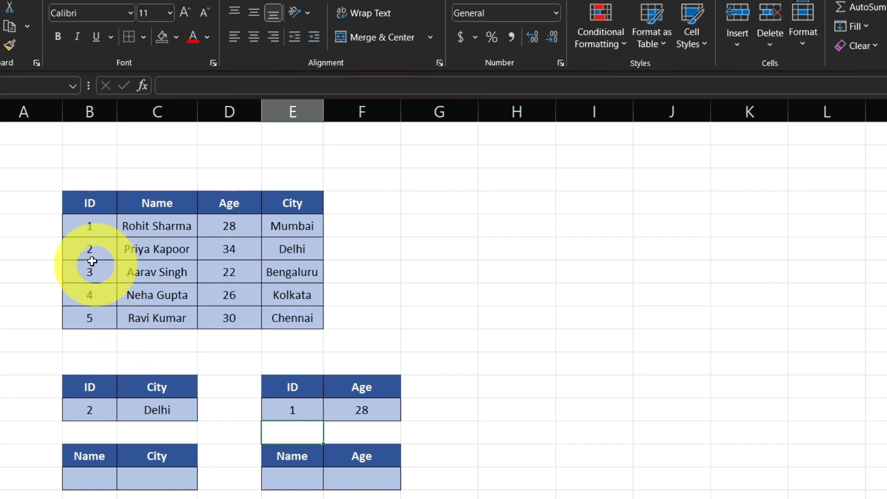
left_click_drag(83, 226, 205, 221)
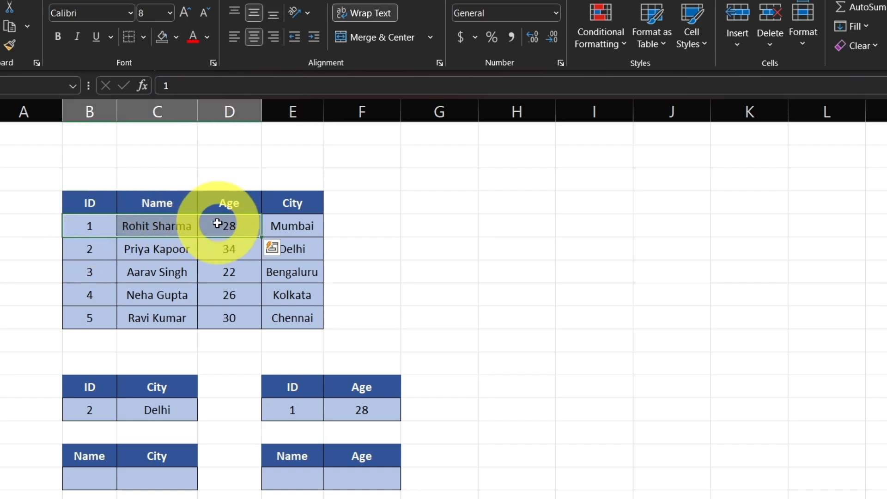
Change the lookup ID in E13 of the ID-to-Age table to 5
left_click(291, 410)
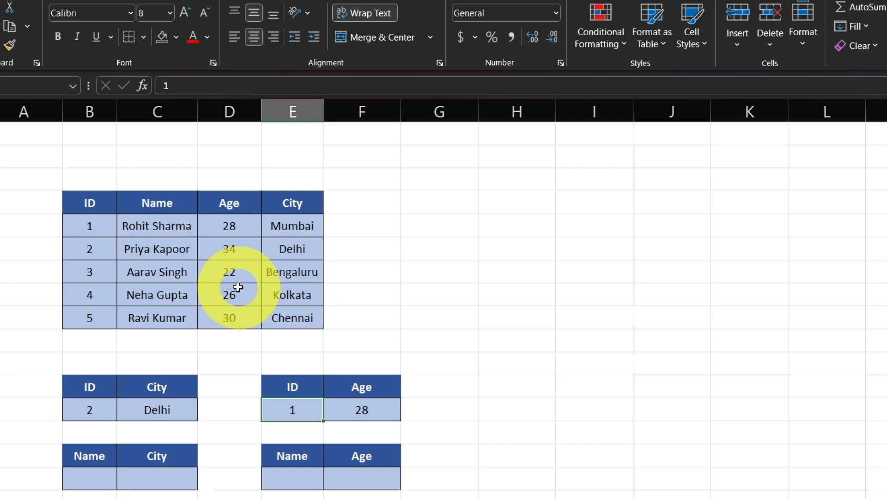
type("5")
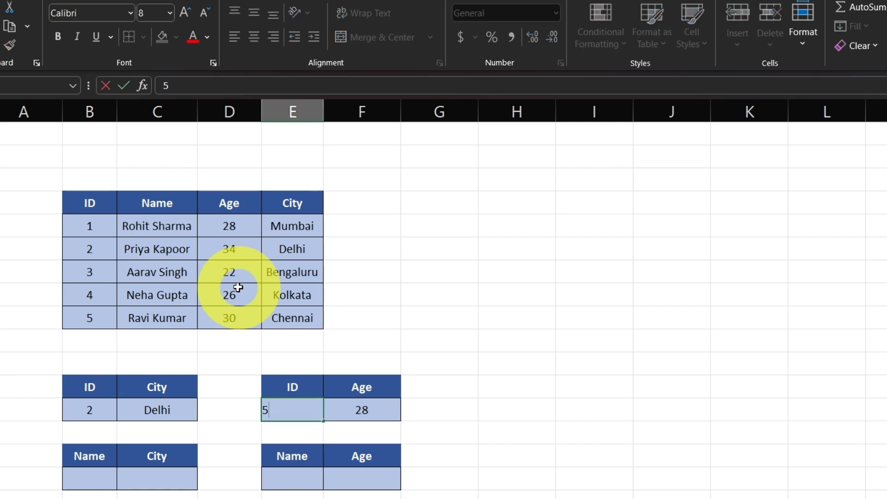
key("Return")
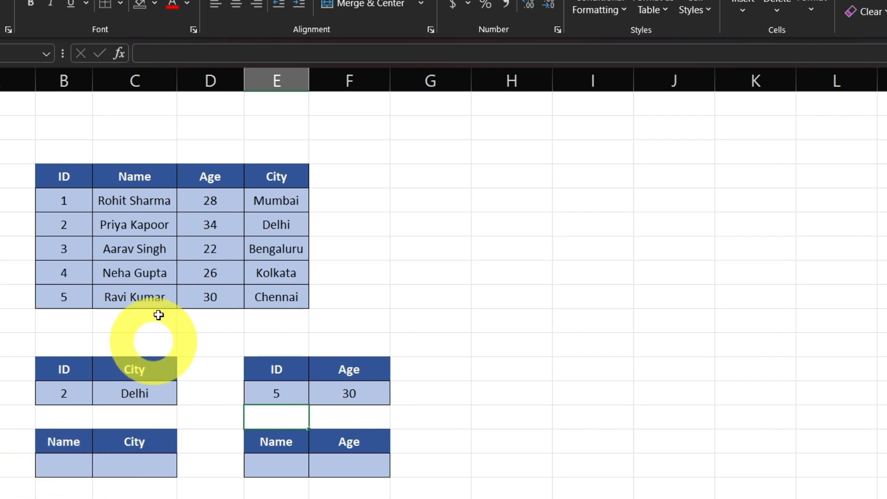
Enter =VLOOKUP(B16,C4:E9,3,0) in the City cell C16 of the Name-to-City table
left_click(70, 459)
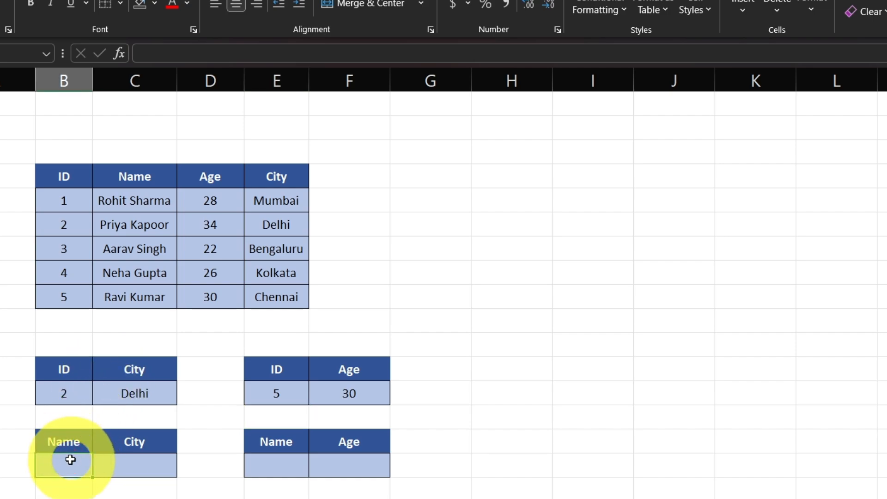
left_click(145, 460)
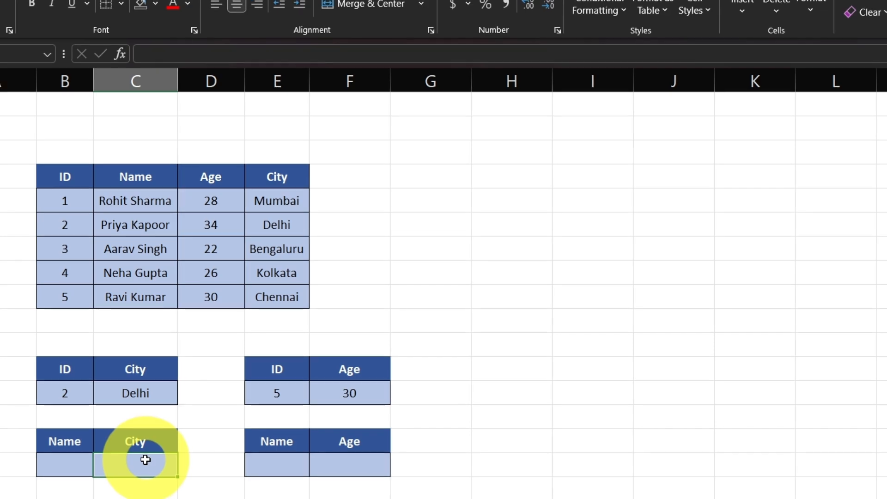
type("=vl")
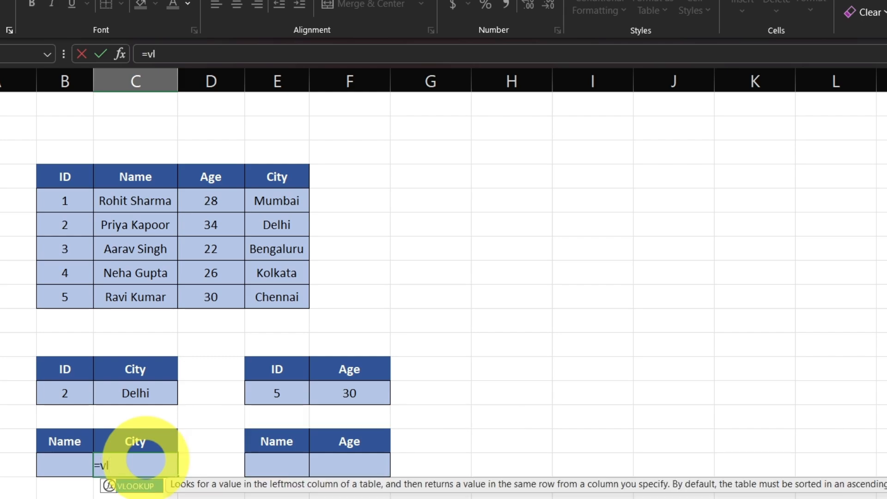
key("Tab")
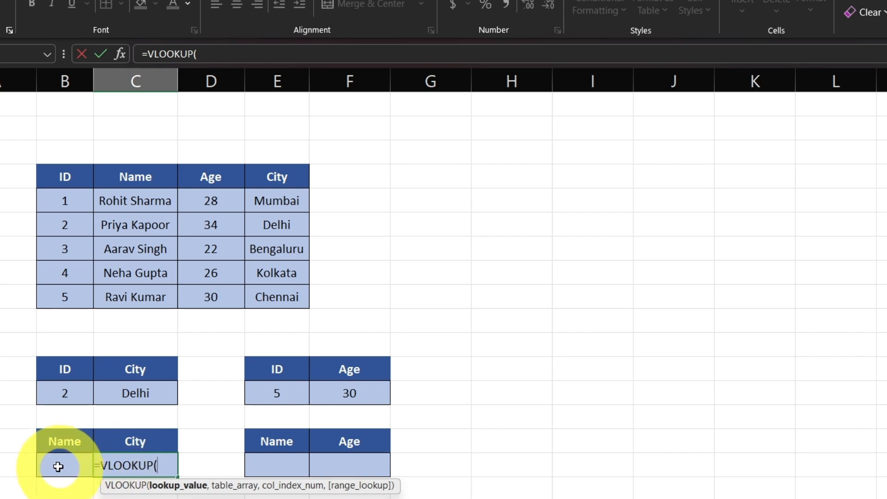
left_click(57, 467)
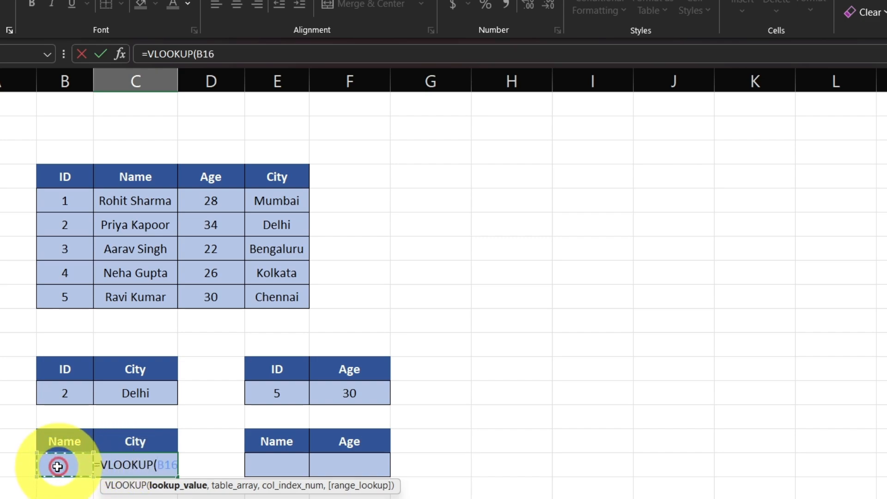
type(",")
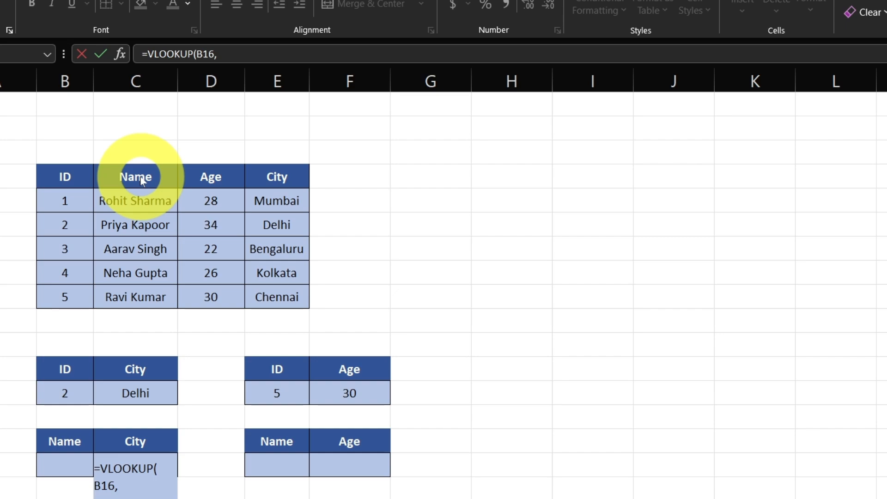
left_click_drag(141, 180, 277, 297)
type(",")
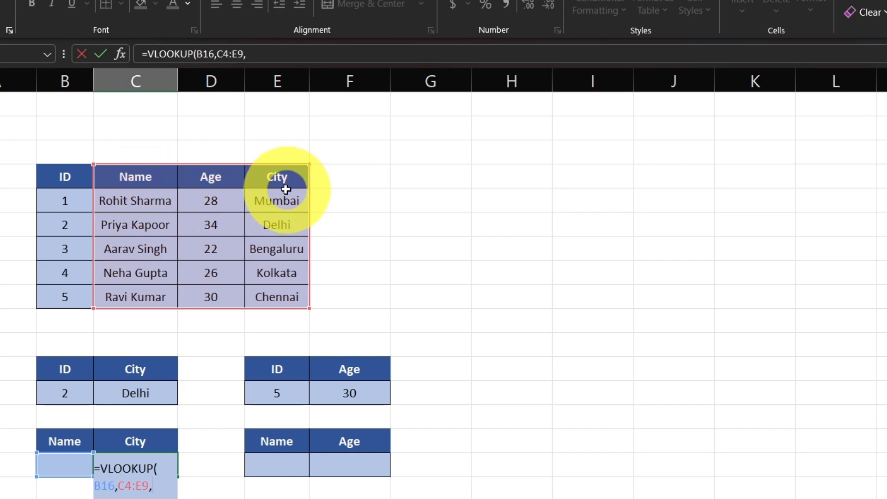
type("3")
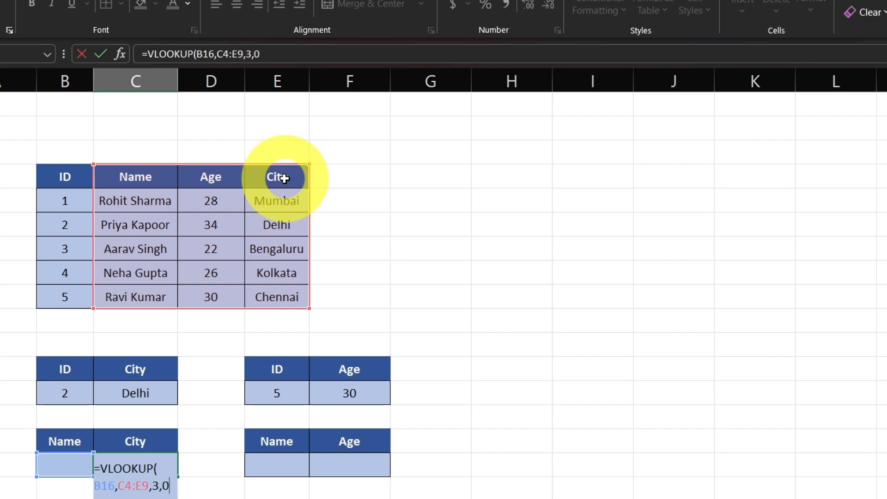
type(",0")
key("Return")
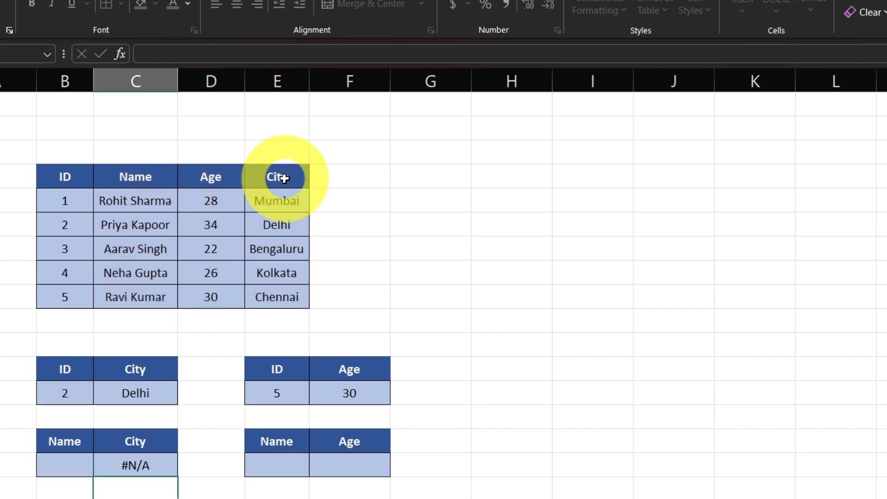
Enter the full name from the source table's first record in lowercase in B16 and review the City formula in C16
left_click(59, 471)
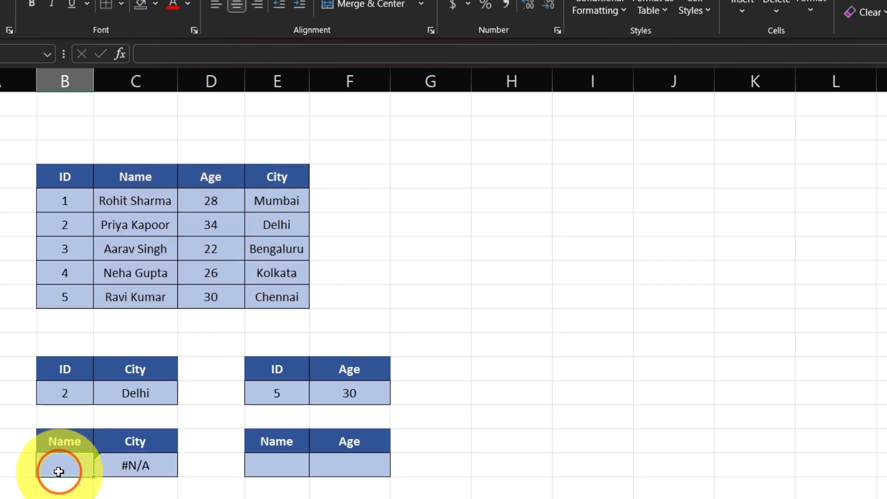
type("rohit sharma")
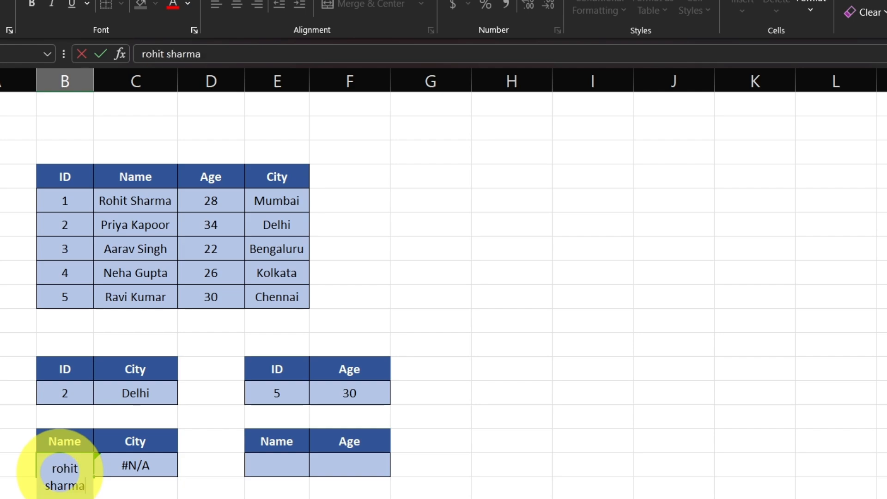
key("Return")
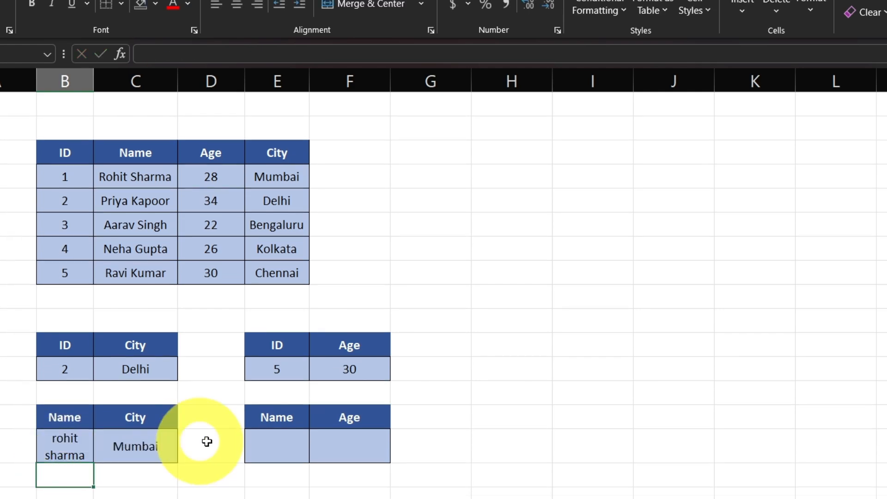
left_click(150, 456)
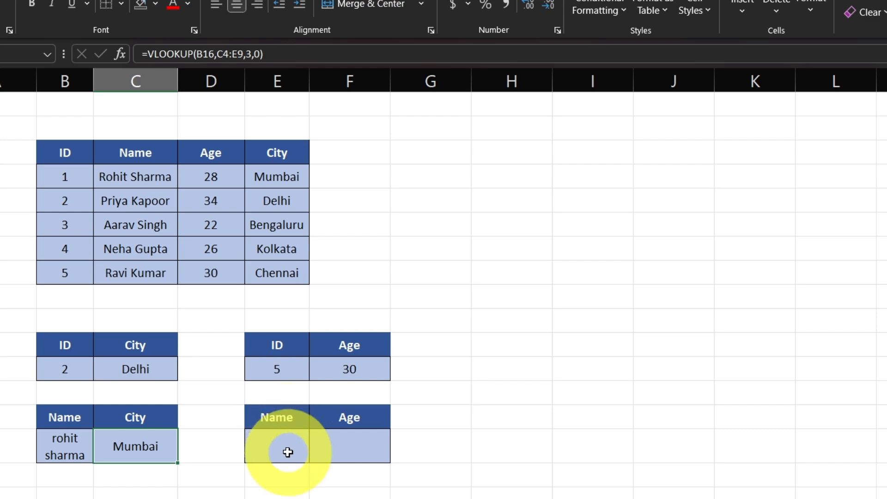
Enter =VLOOKUP(E16,C4:E9,2,0) in the Age cell F16 of the Name-to-Age table
left_click(353, 447)
type("=")
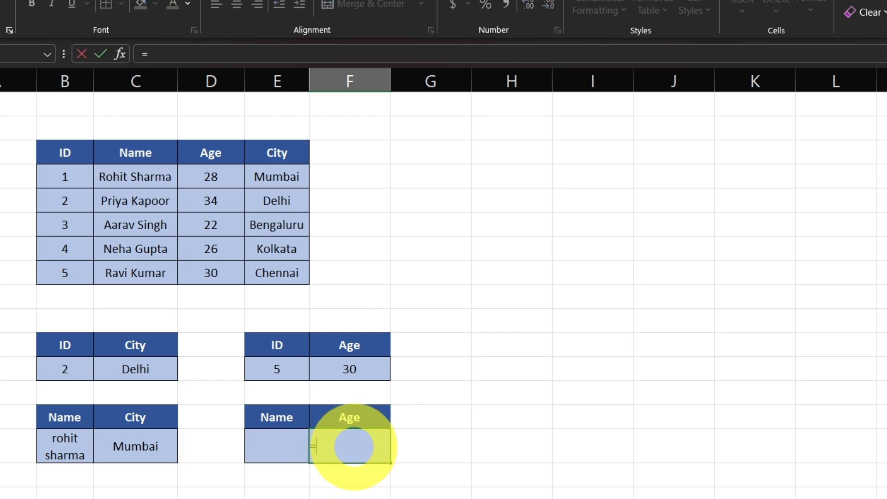
type("vl")
key("Tab")
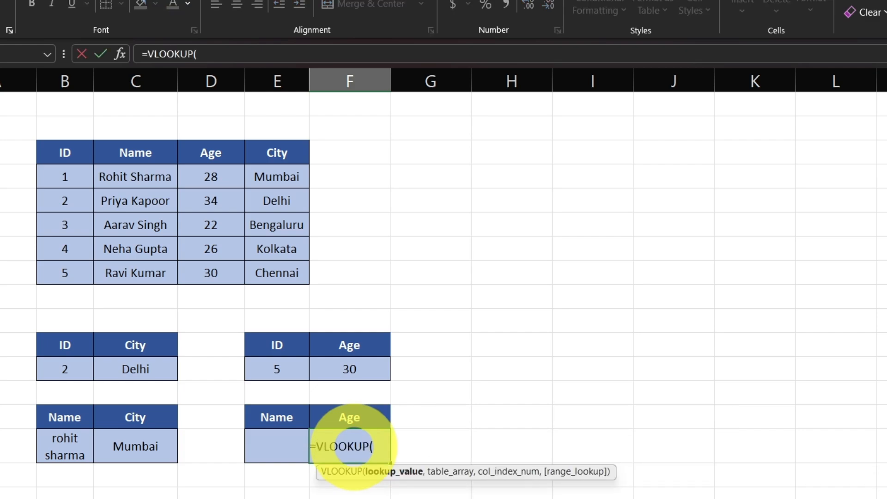
left_click(279, 449)
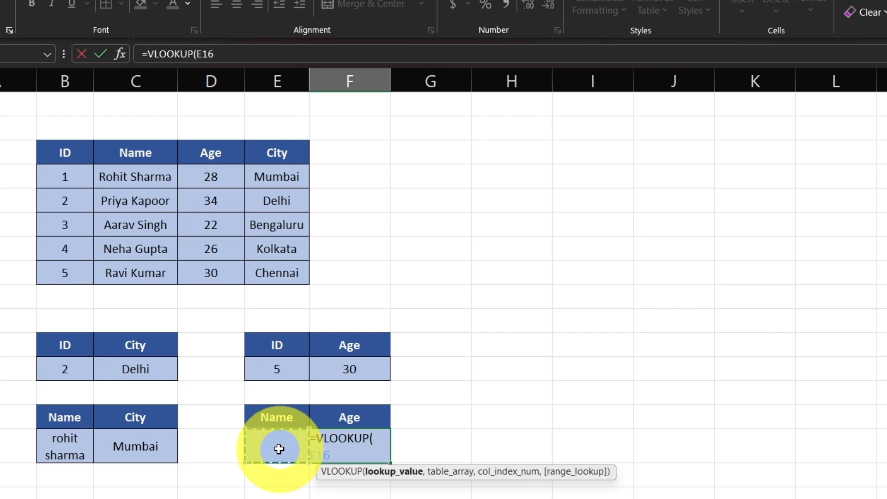
type(",")
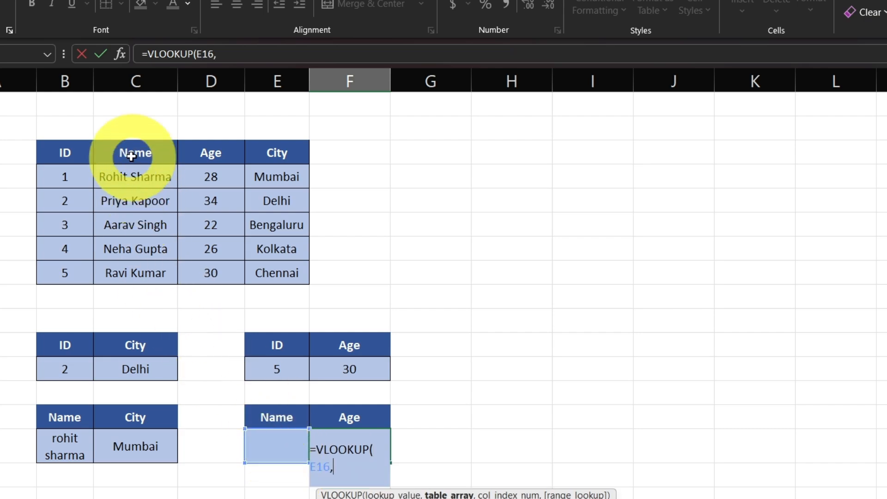
mouse_move(128, 150)
left_mouse_down()
mouse_move(248, 270)
mouse_move(275, 270)
left_mouse_up()
type(",2")
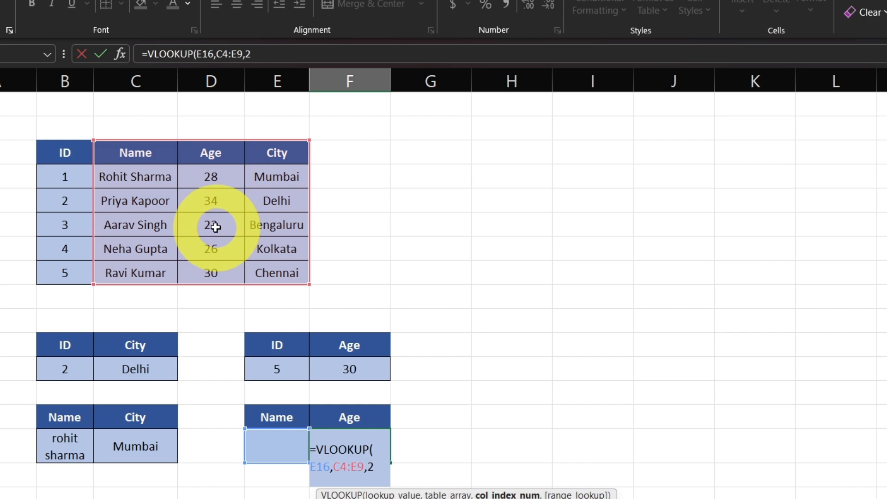
type(",0")
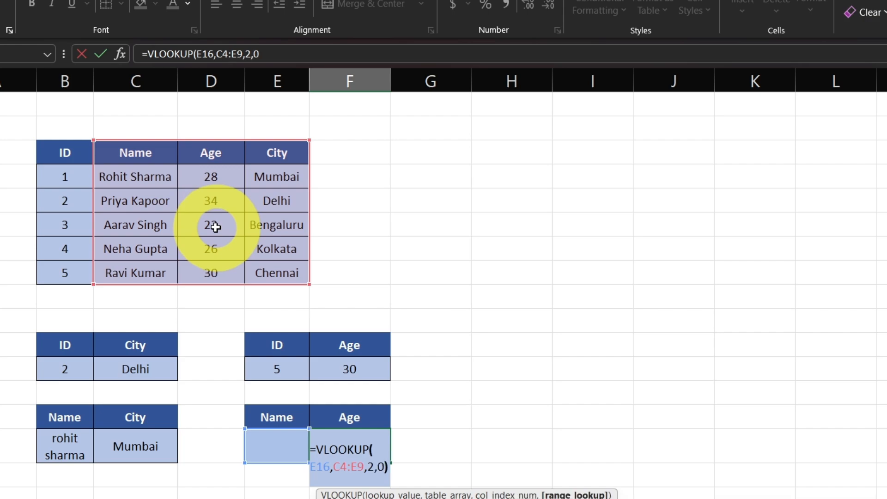
key("Return")
Enter the full name from the source table's last record in lowercase in E16 and check the returned age against that record's row
left_click(330, 443)
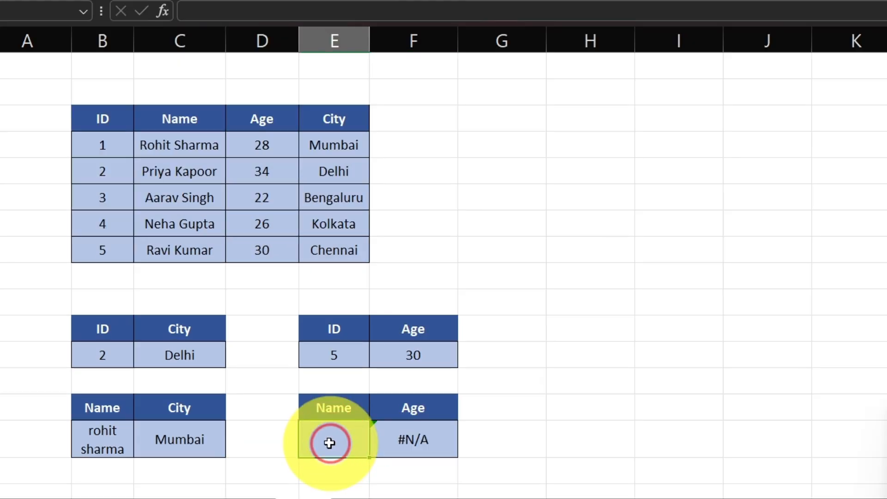
type("ra")
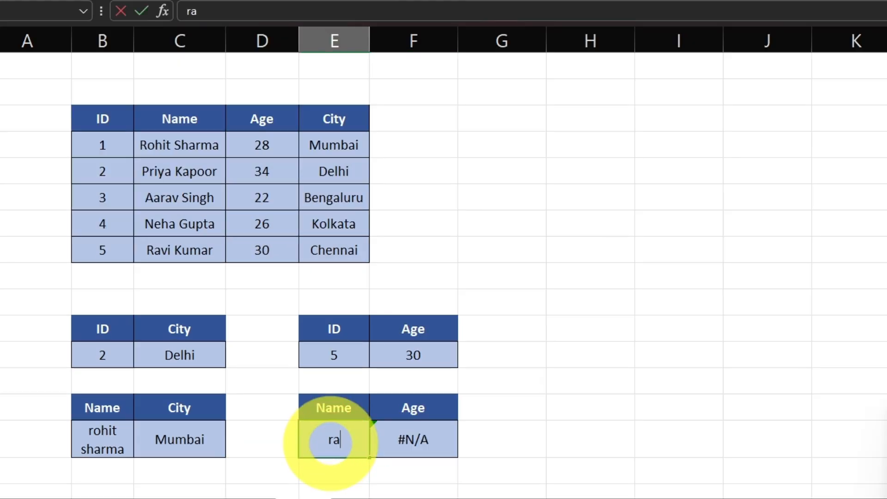
type("vi kumar")
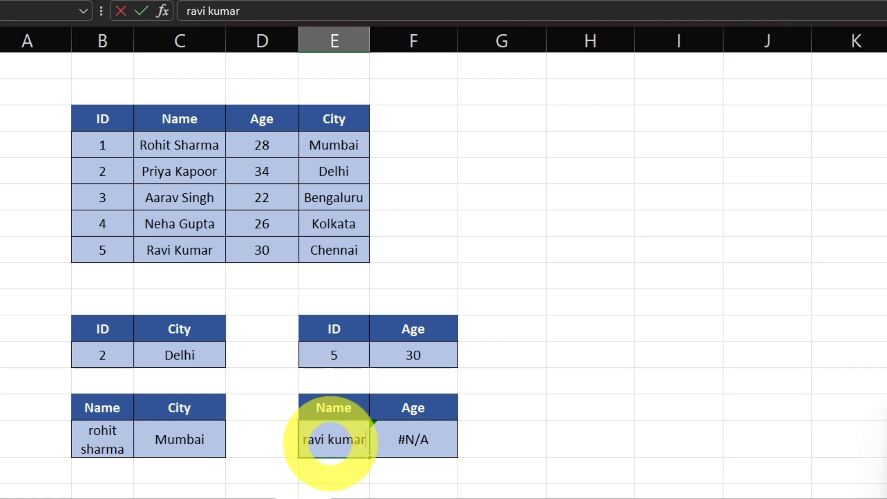
key("Return")
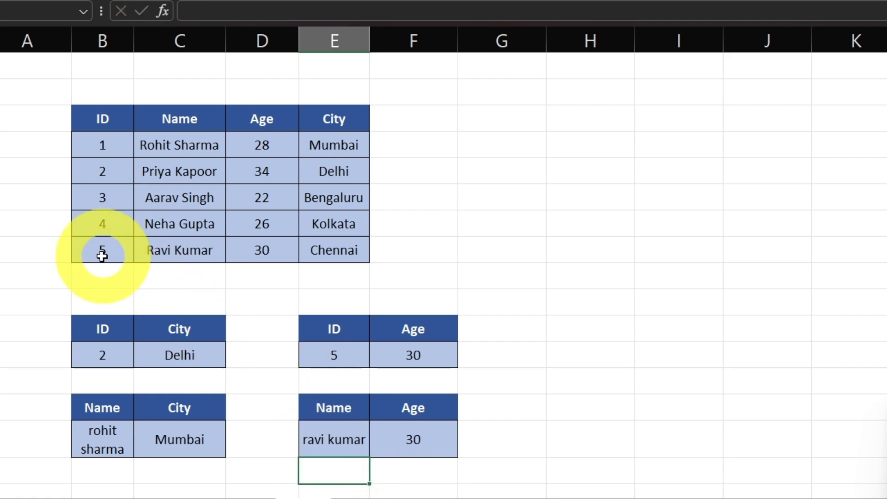
left_click_drag(111, 252, 254, 250)
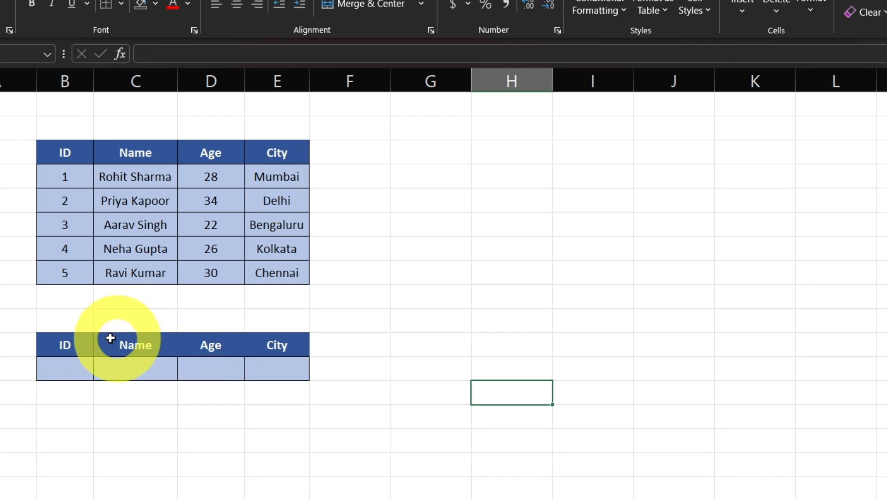
left_click(67, 368)
left_click(127, 368)
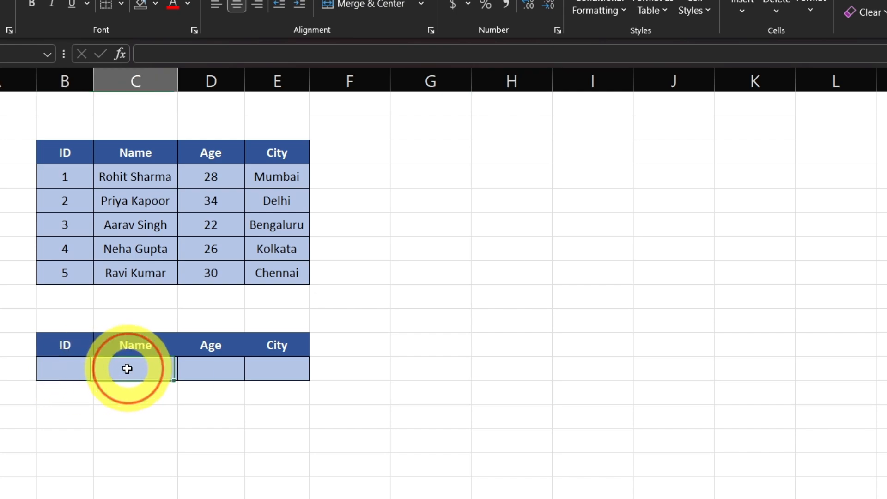
left_click(217, 371)
left_click(267, 371)
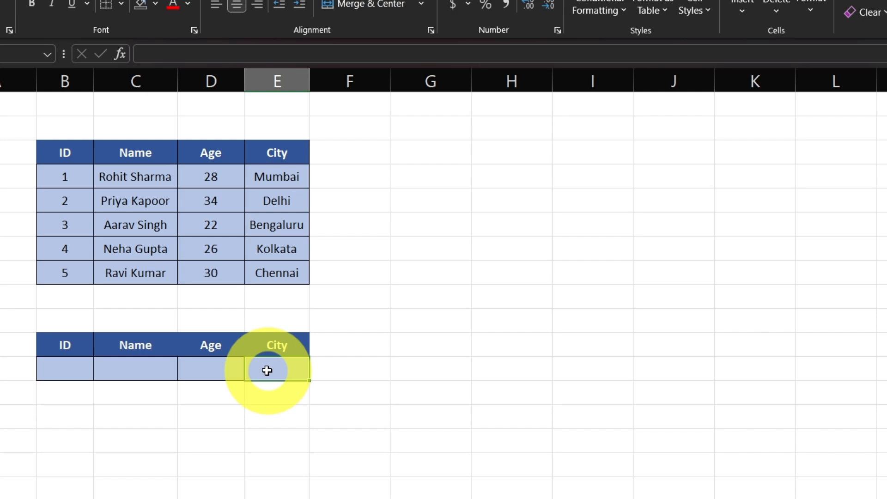
Enter a VLOOKUP formula in the Name cell C13 with lookup value B13, table B4:E9, column index 2 and exact match
left_click(143, 370)
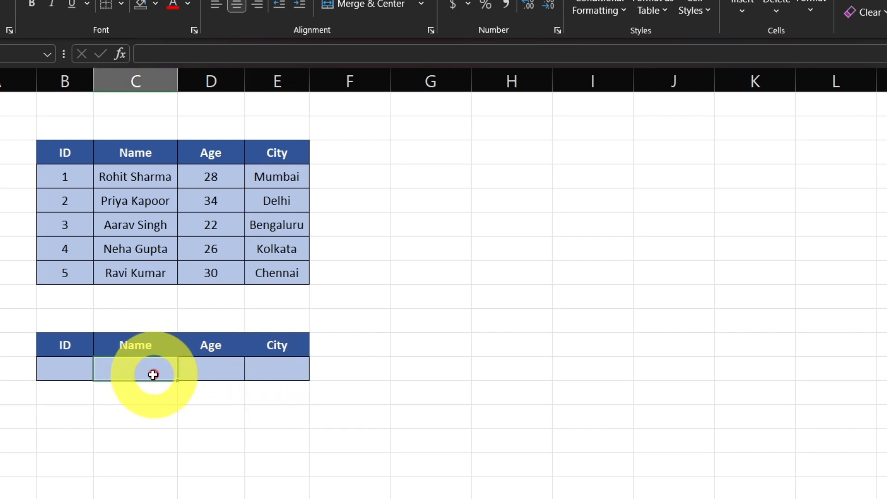
type("=vl")
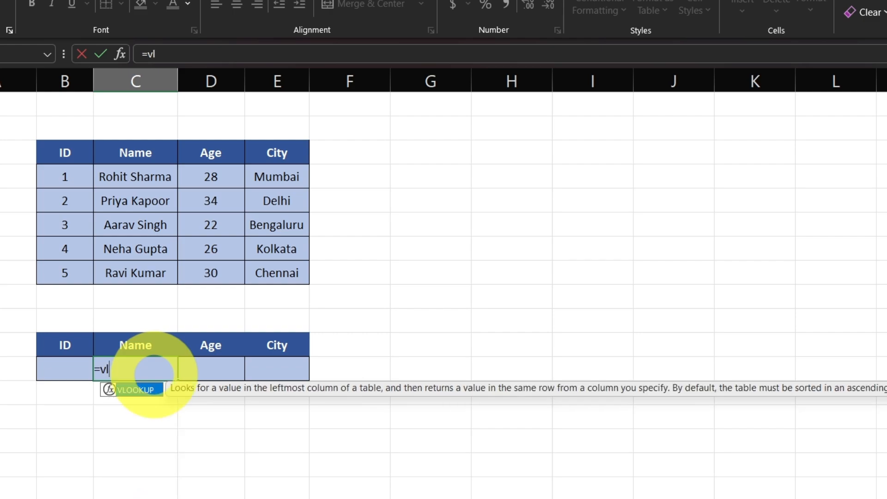
key("Tab")
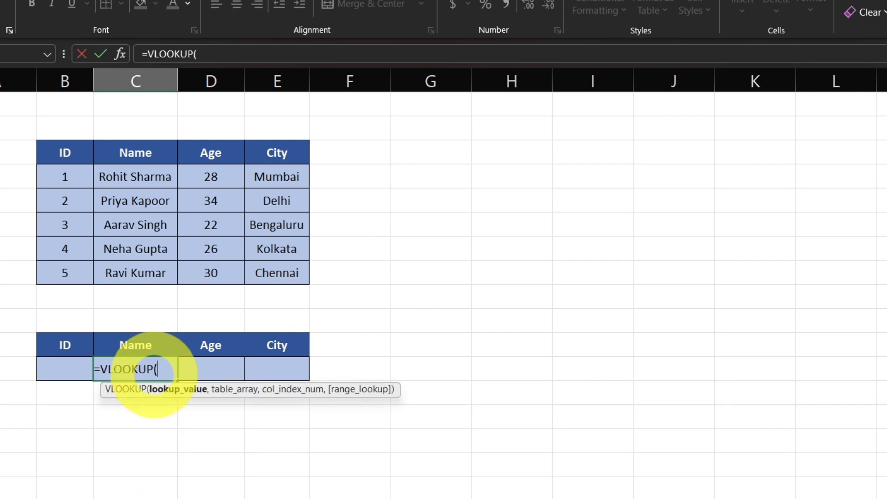
left_click(61, 369)
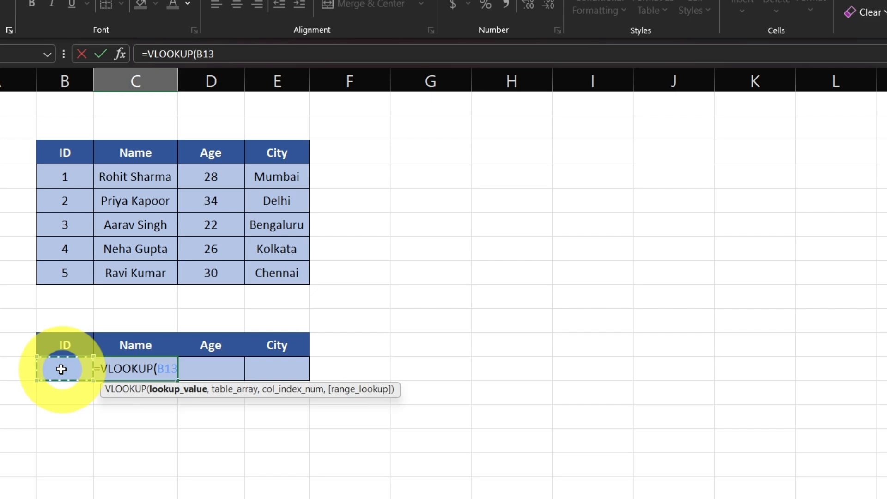
type(",")
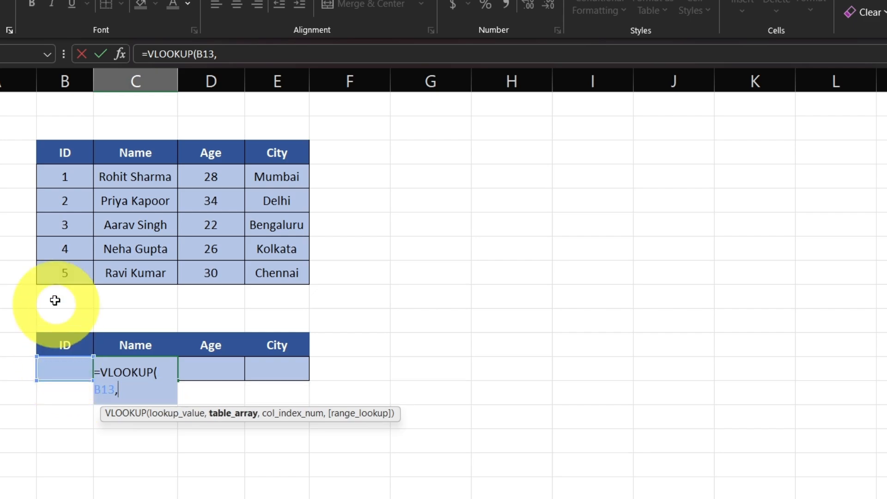
left_click_drag(61, 152, 276, 264)
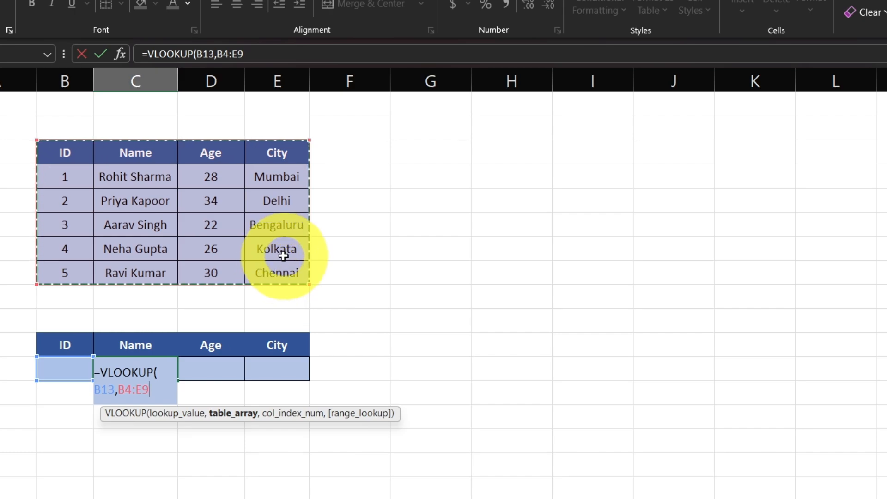
type(",")
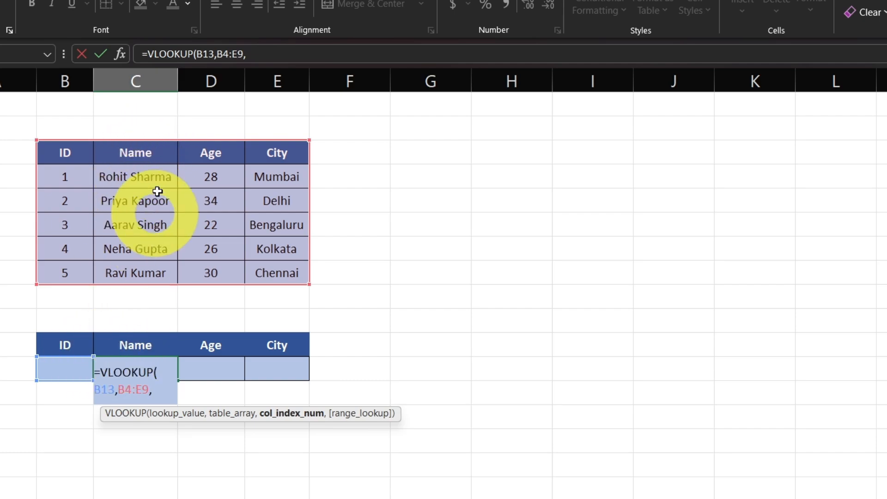
type("2")
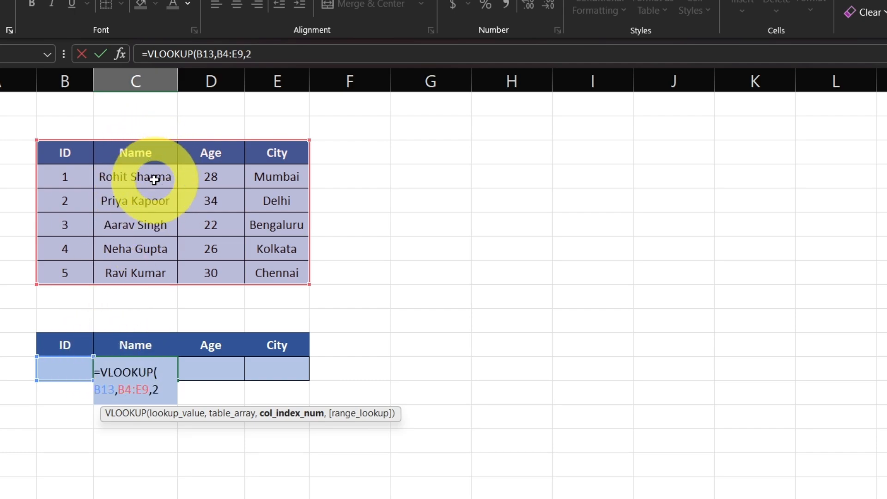
type(",")
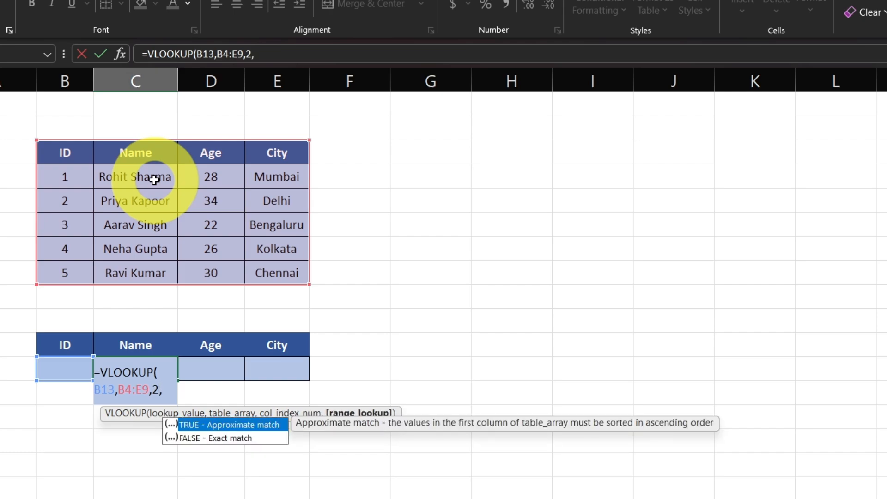
key("Down")
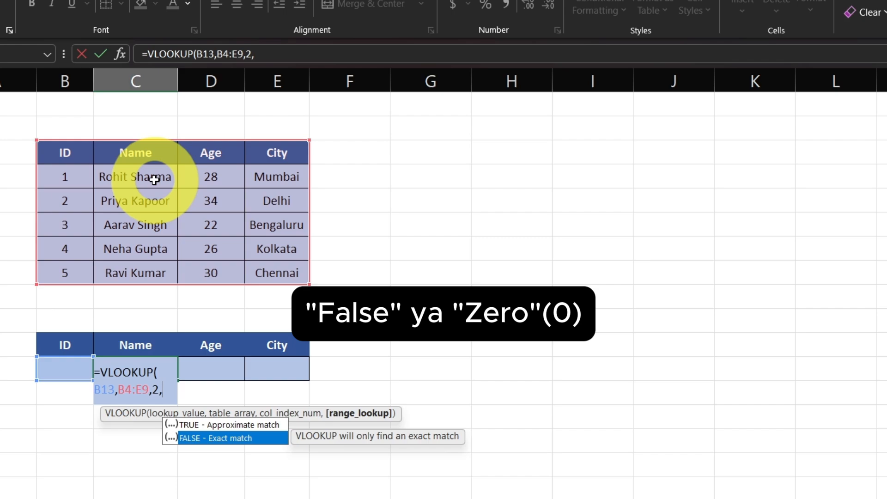
key("Return")
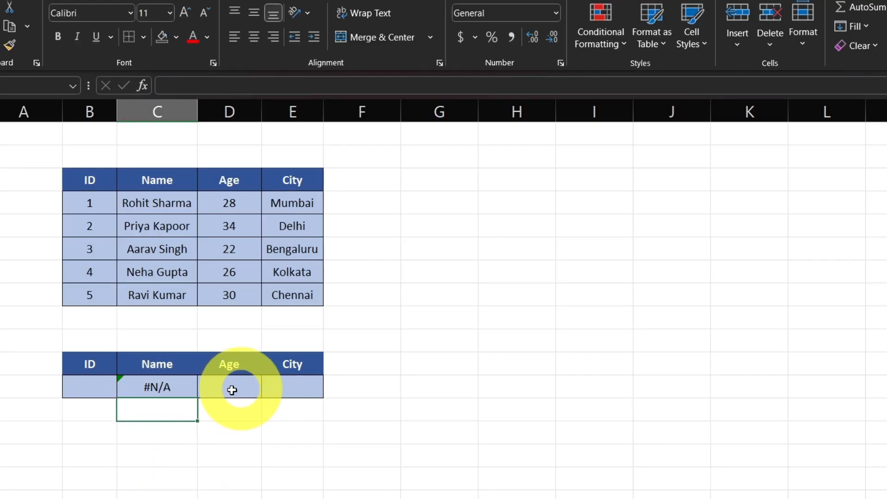
left_click(96, 383)
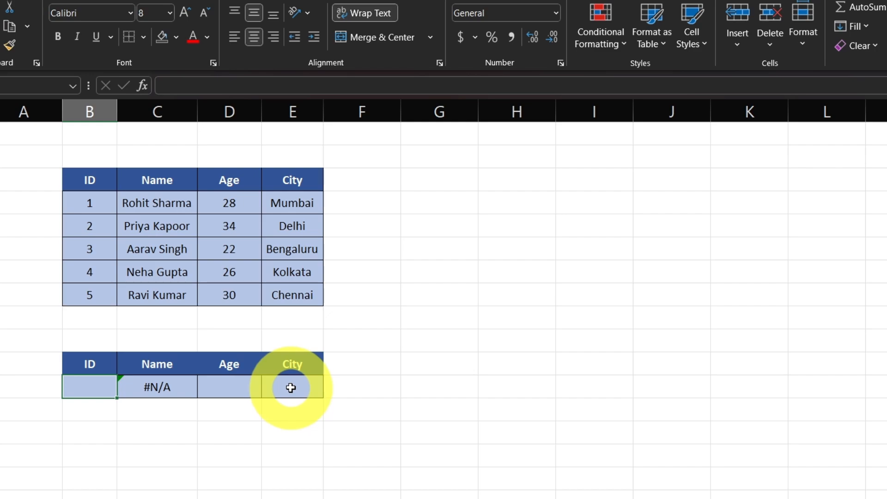
left_click(291, 387)
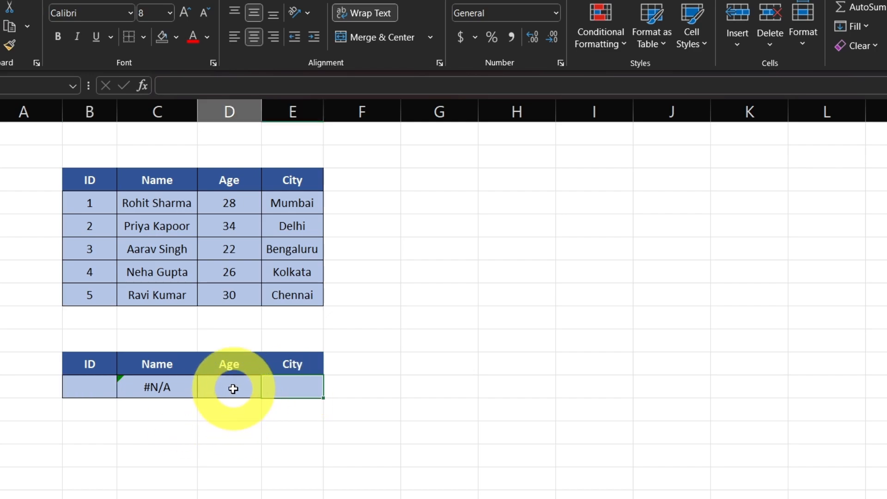
left_click(293, 388)
left_click(232, 390)
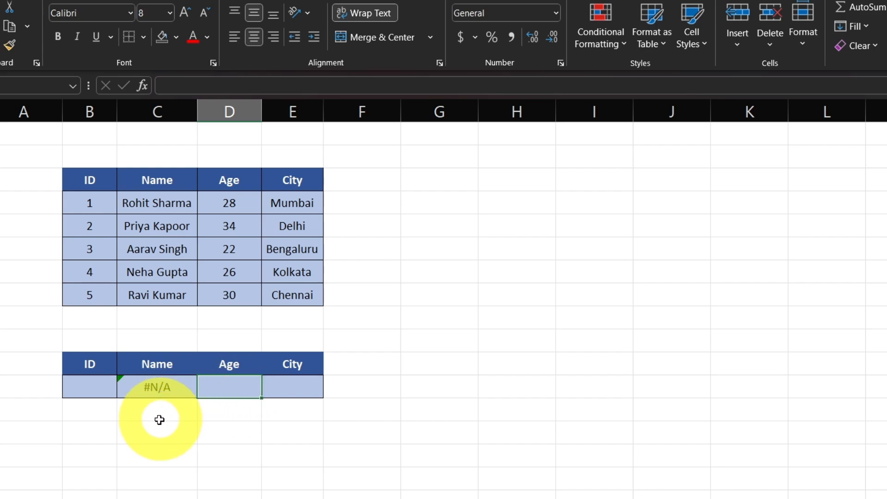
left_click(162, 437)
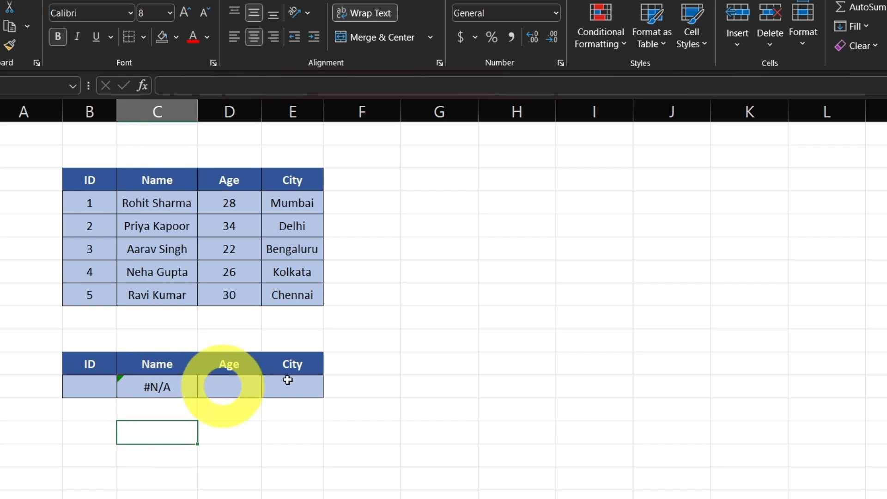
left_click(97, 427)
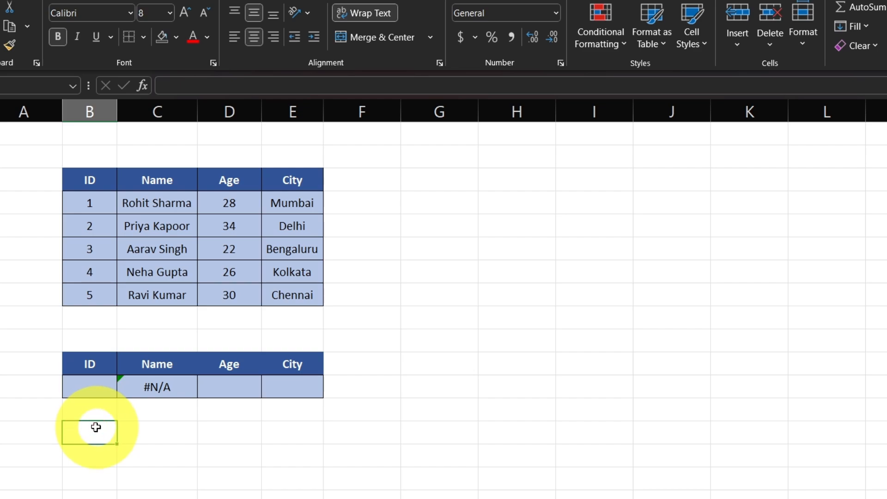
left_click_drag(128, 432, 493, 443)
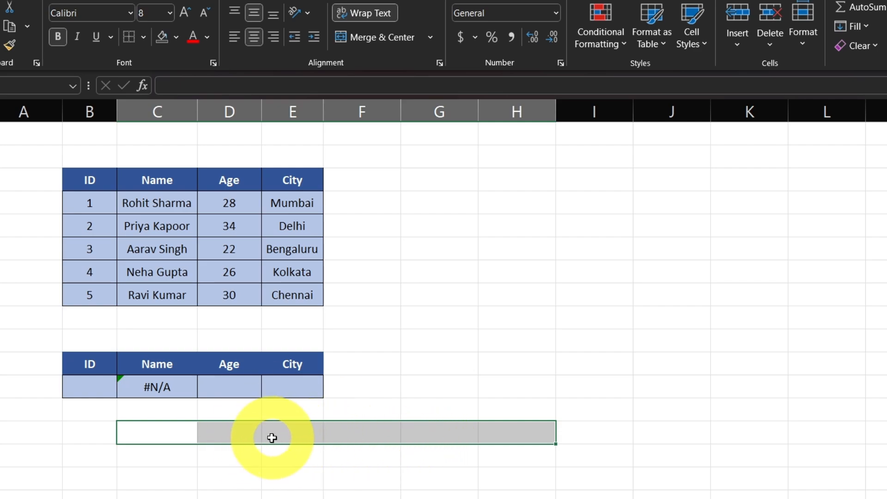
Enter =VLOOKUP(B13,B4:E9,3,0) in the Age cell D13 of the lower lookup table
double_click(240, 383)
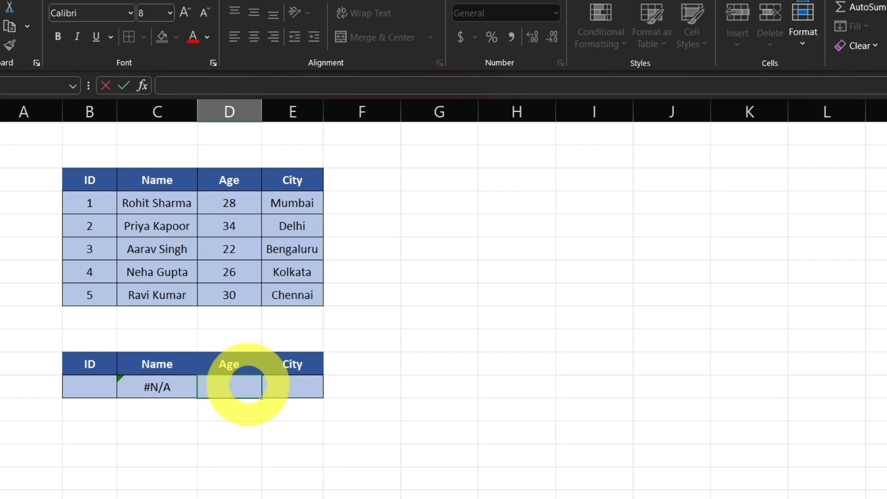
type("=VLOOKUP(")
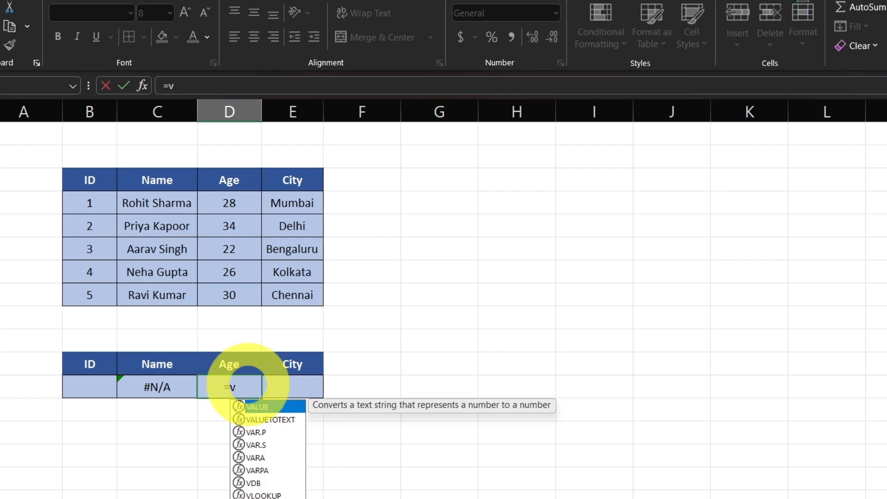
left_click(90, 393)
type(",")
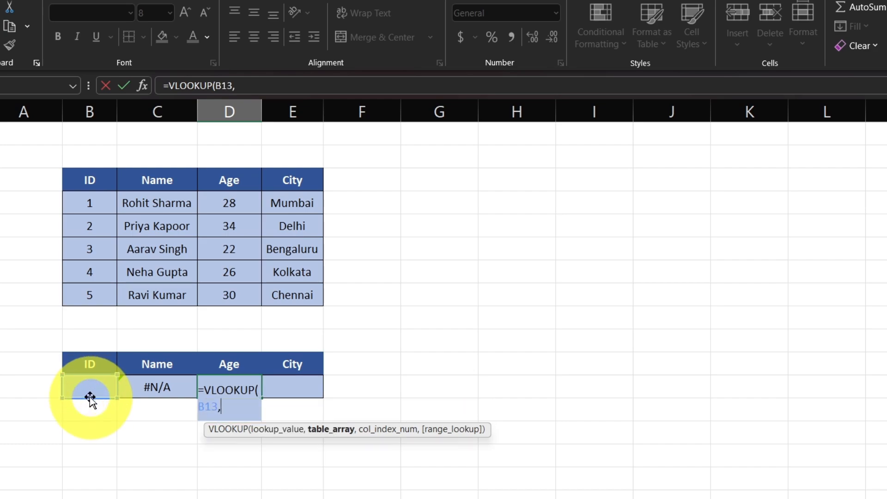
left_click_drag(88, 181, 281, 270)
type(",")
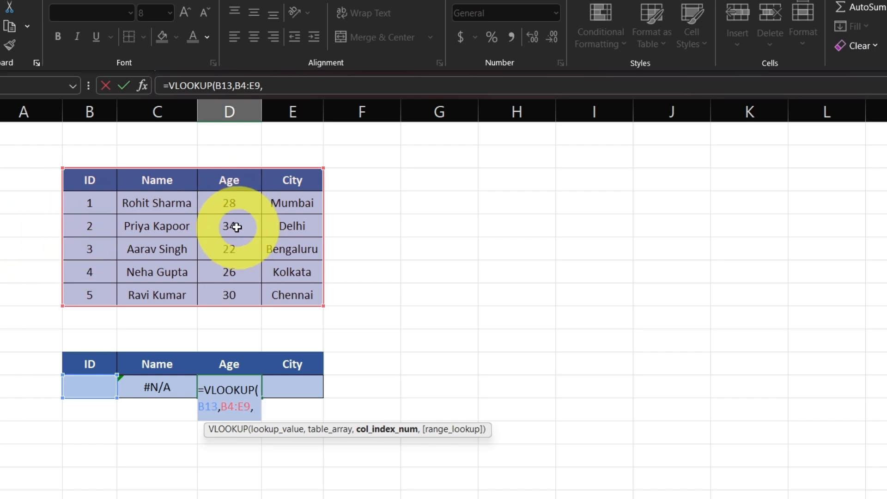
type("3,")
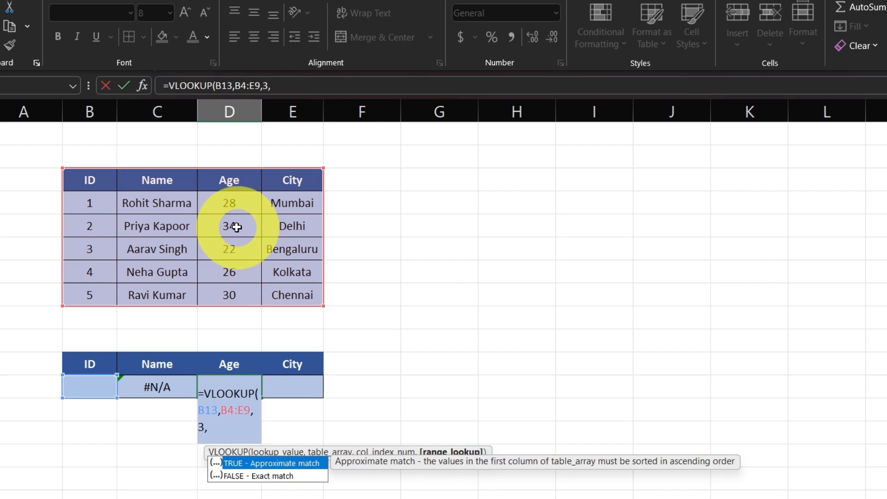
type("0)")
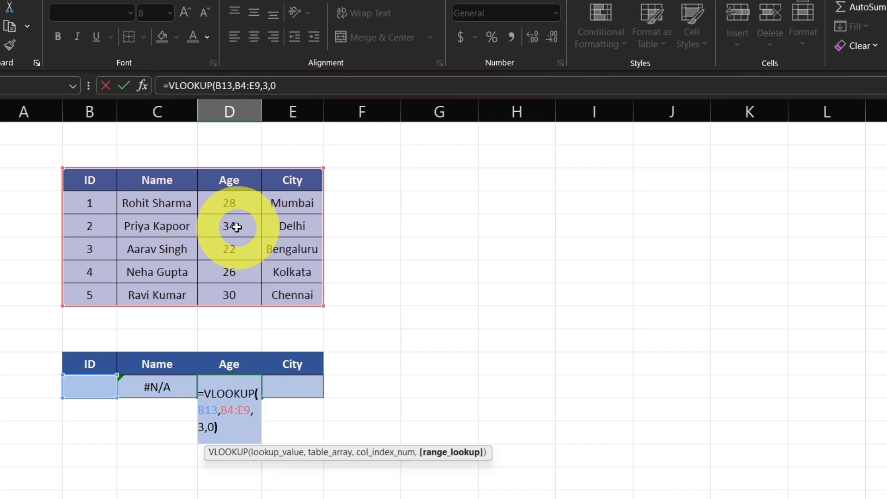
key("ctrl+Return")
Enter =VLOOKUP(B13,B4:E9,4,0) in the City cell E13 of the lower lookup table
left_click(303, 390)
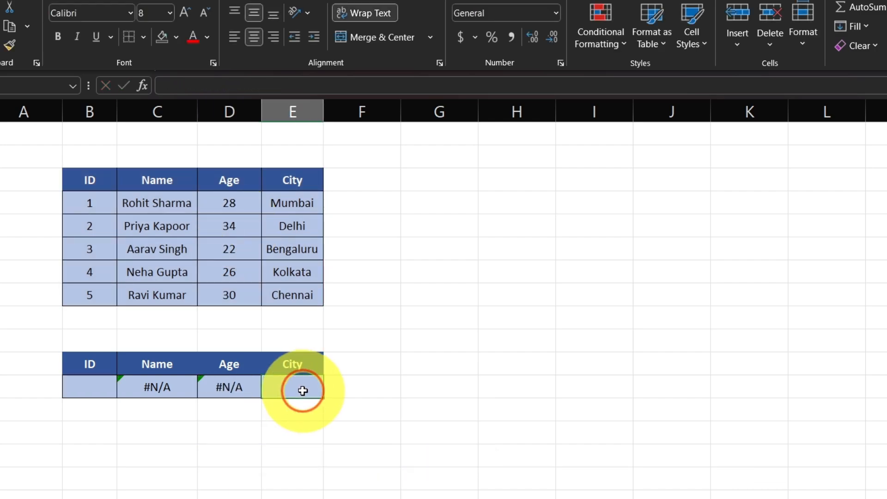
type("=vlo")
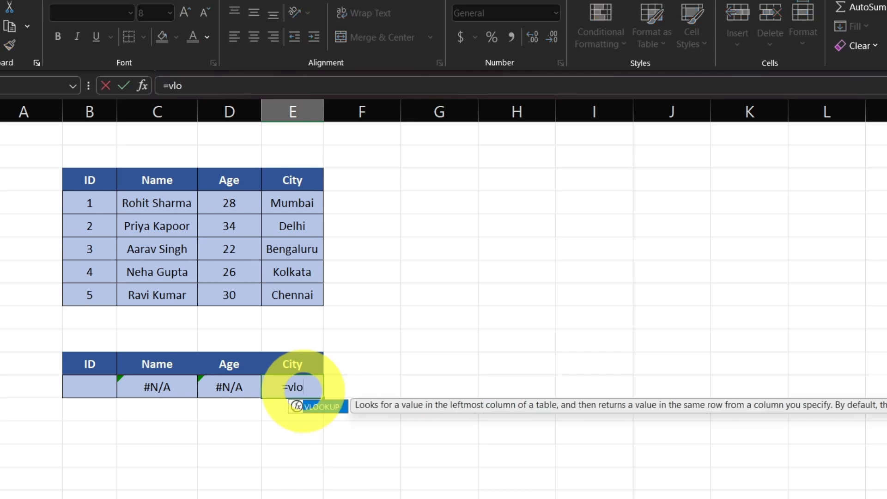
key("Tab")
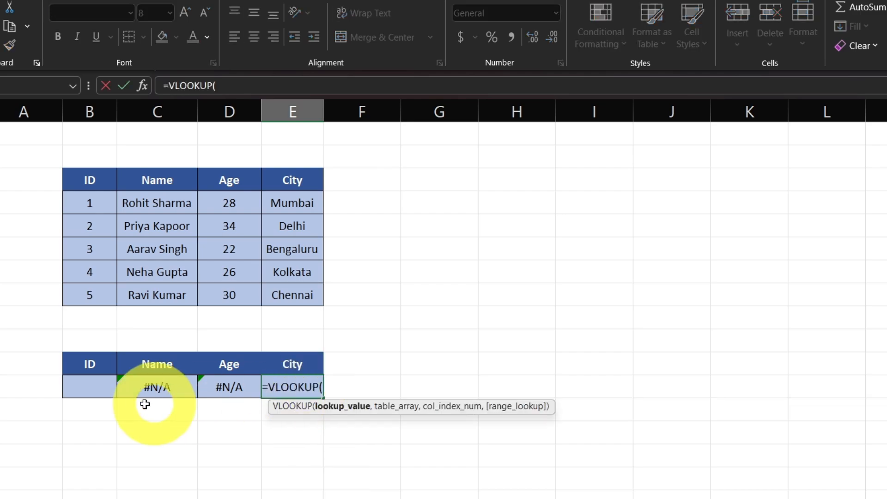
left_click(89, 389)
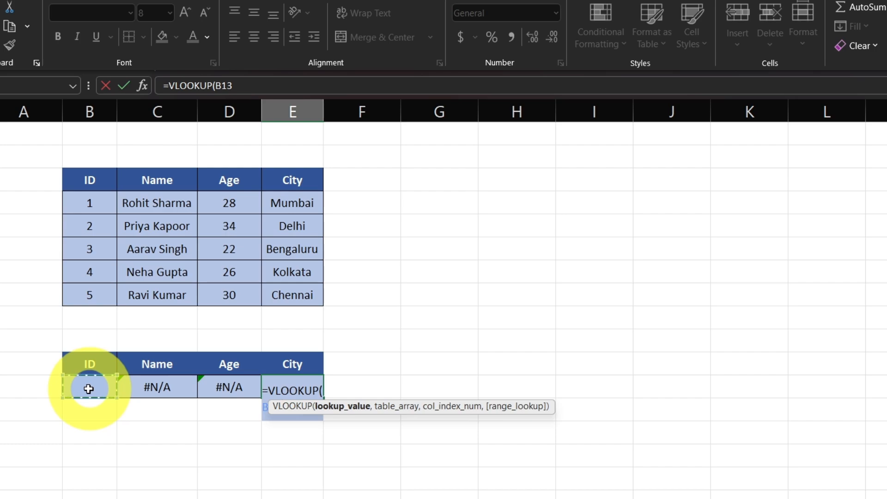
type(",")
left_click_drag(89, 180, 293, 296)
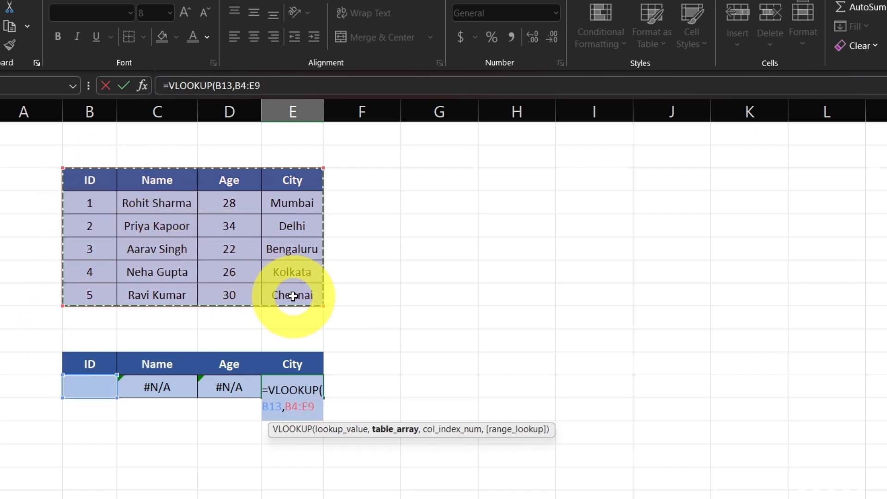
type(",")
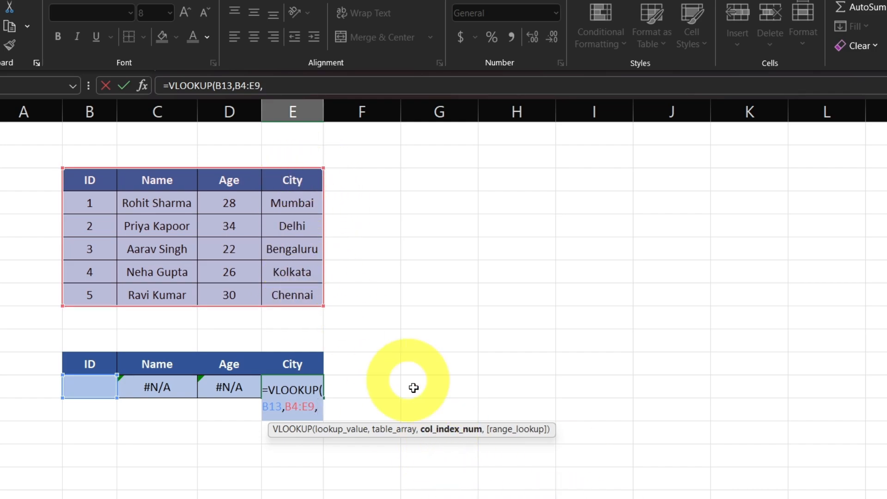
type("4")
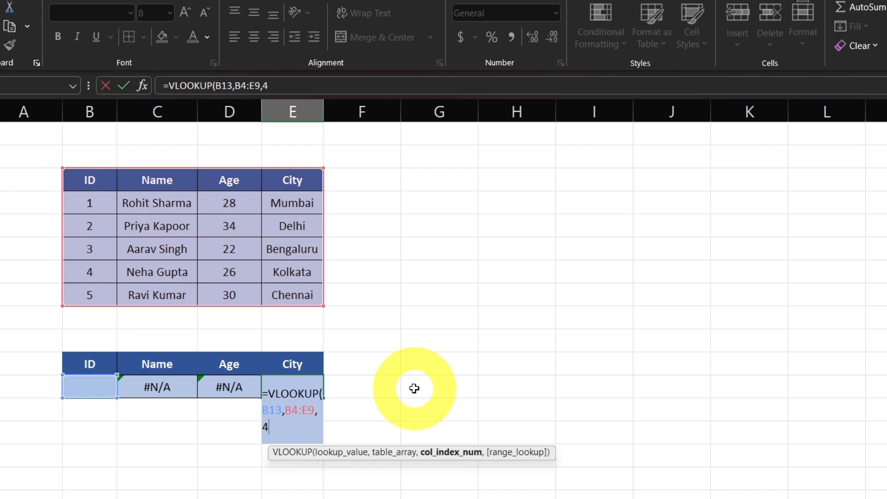
type(",")
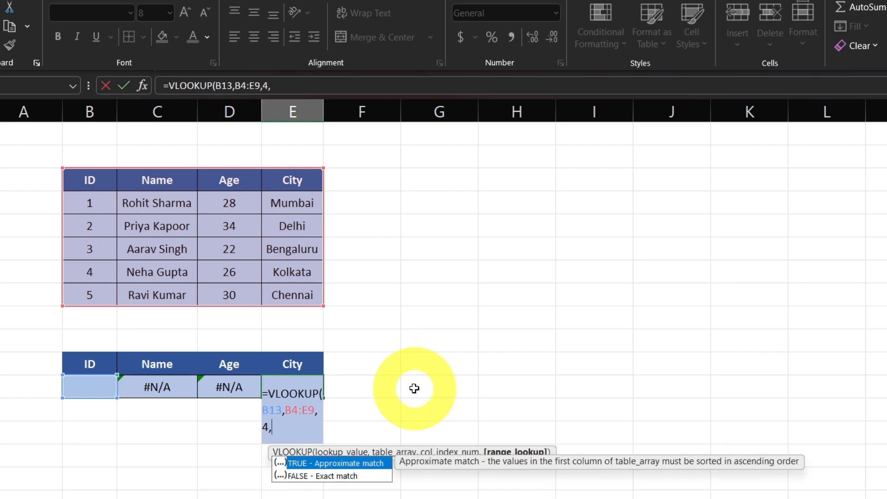
type("0)")
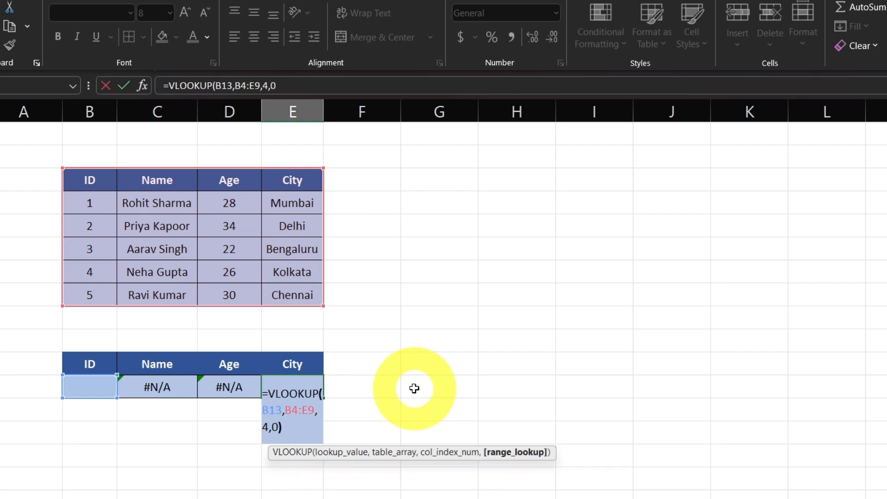
key("Return")
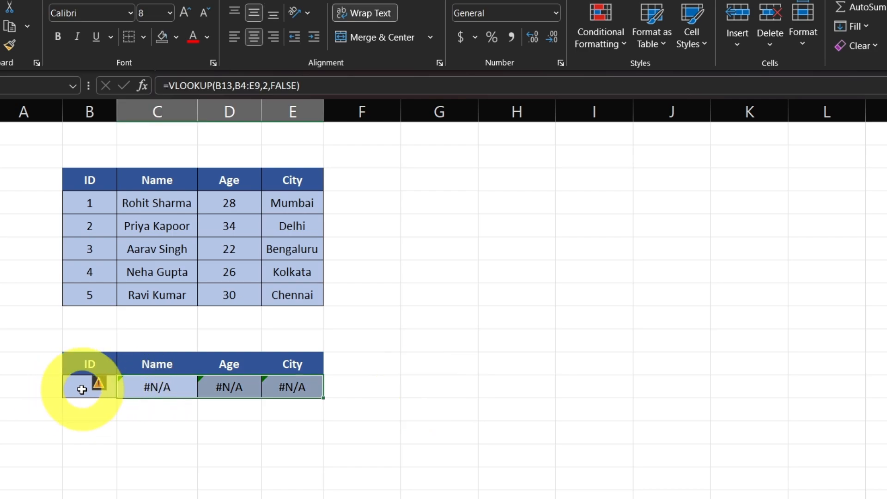
Enter ID 2 in B13 and compare the returned name, age and city with that ID's row in the source table
left_click(82, 389)
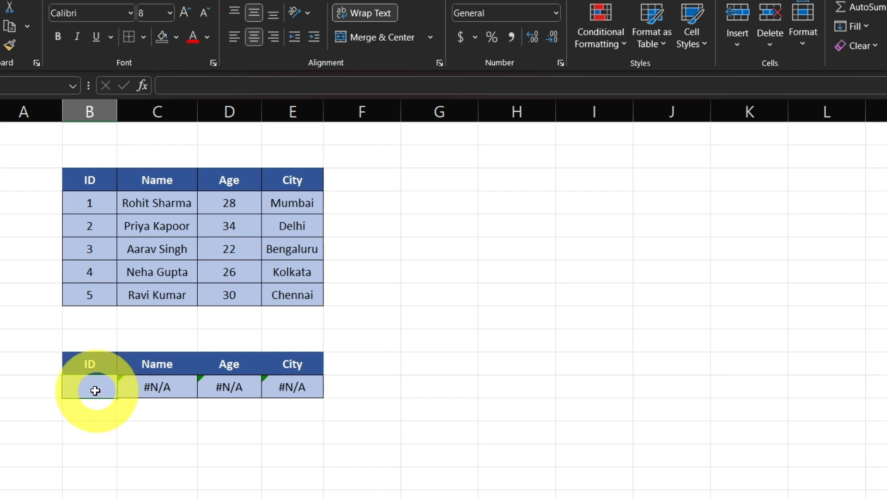
type("2")
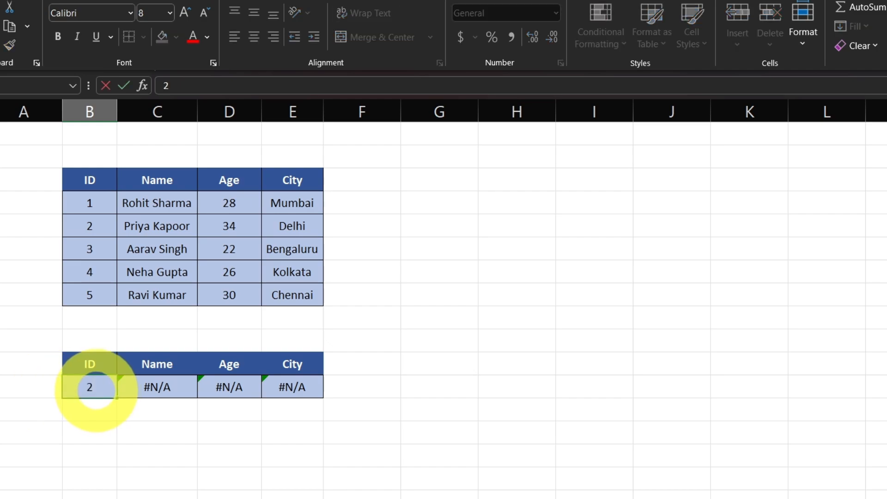
key("Return")
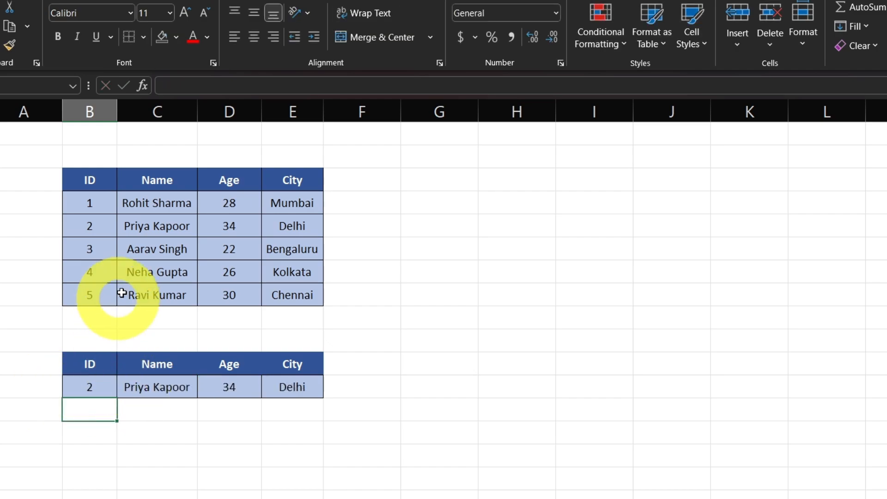
left_click(183, 389)
left_click(254, 393)
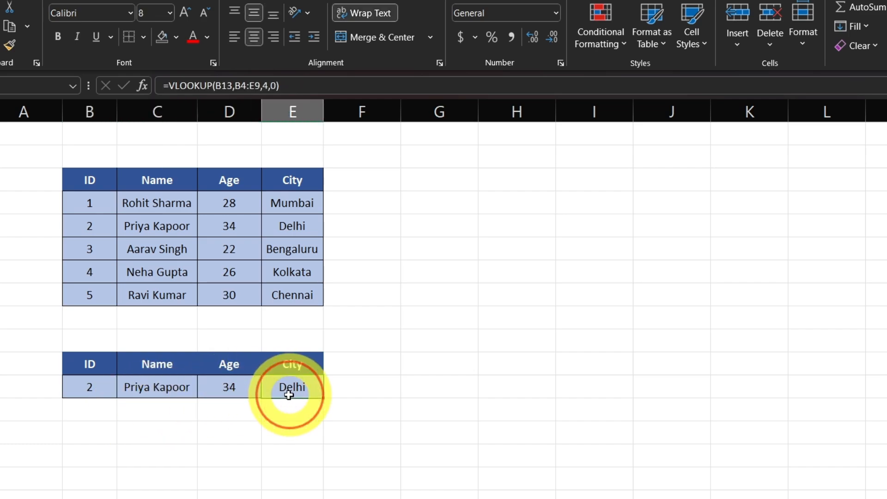
left_click_drag(152, 226, 279, 230)
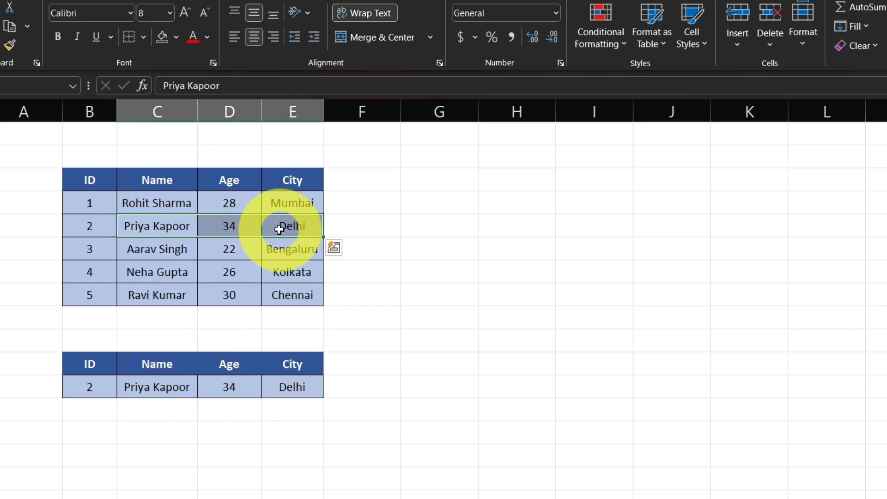